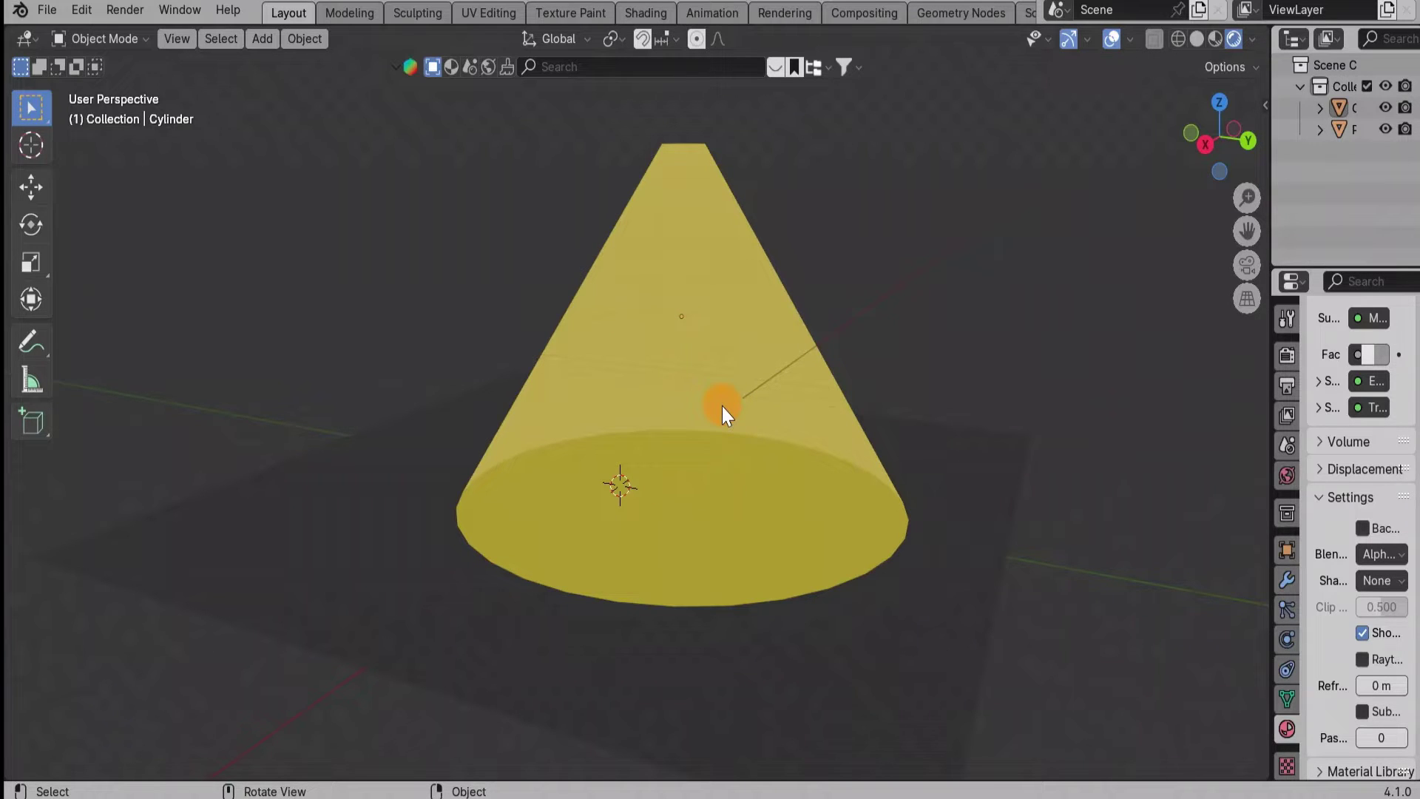
Step: Start a new file from the VFX template, discarding the current scene unsaved
left_click(49, 14)
mouse_move(74, 34)
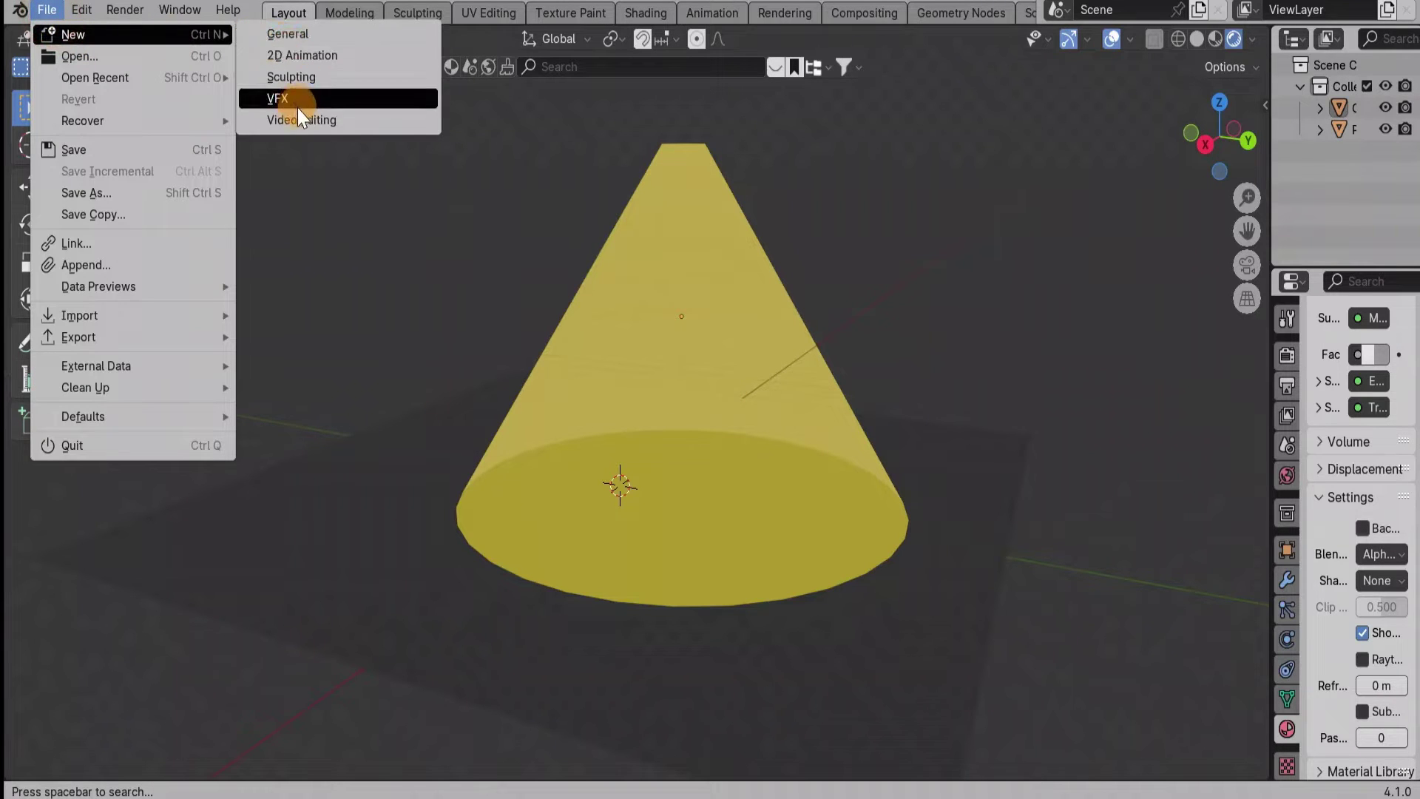
left_click(289, 37)
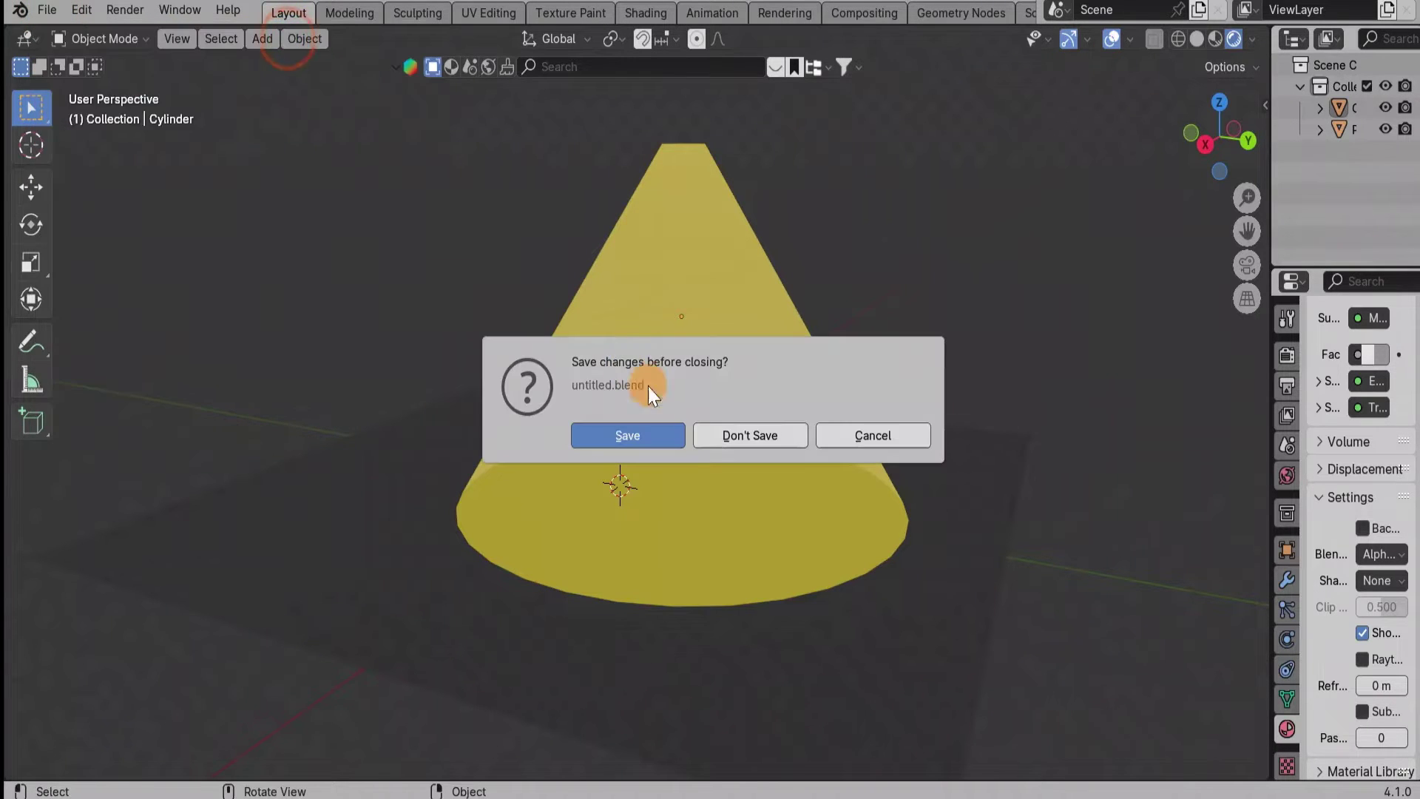
left_click(749, 428)
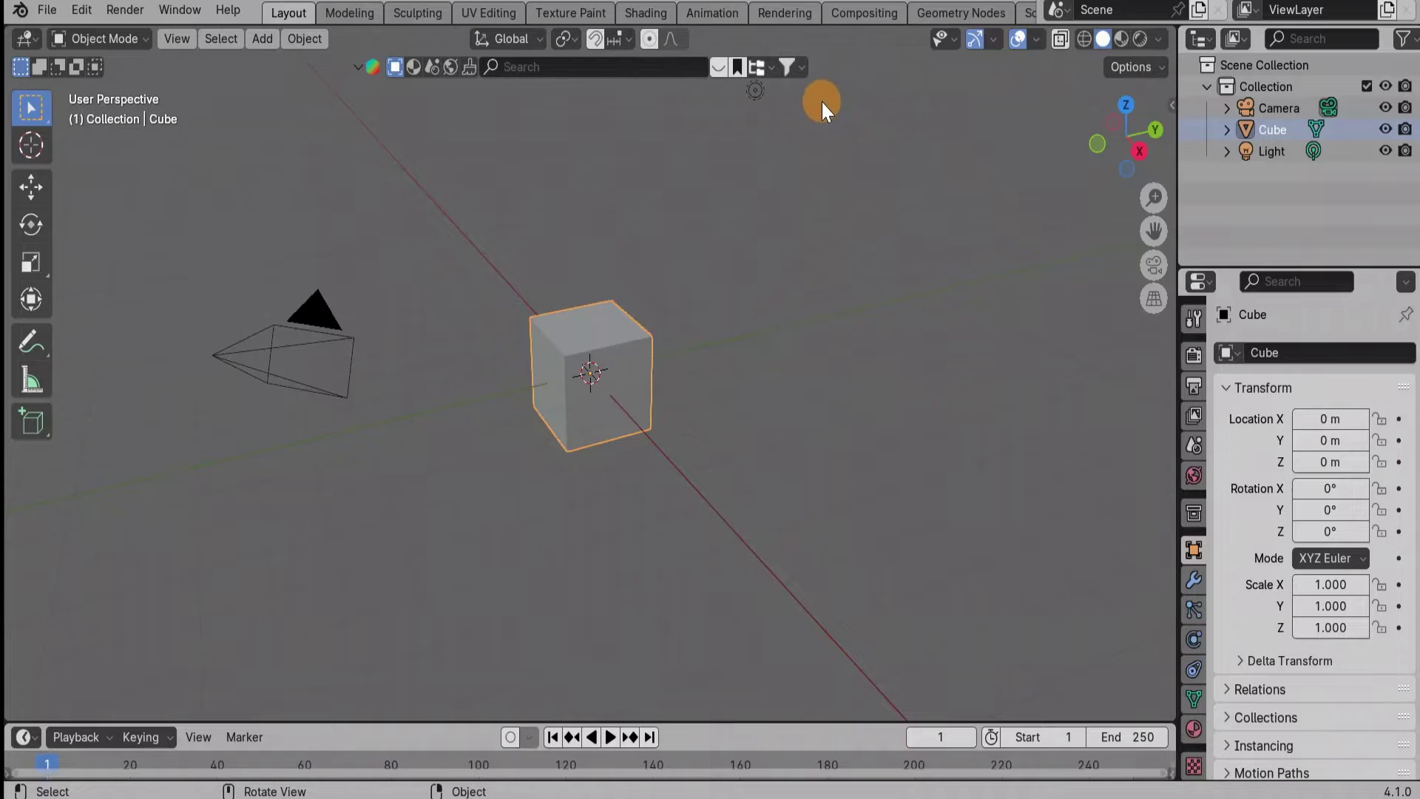
Step: Delete the default camera, cube and light to leave an empty scene
left_click_drag(823, 100, 256, 463)
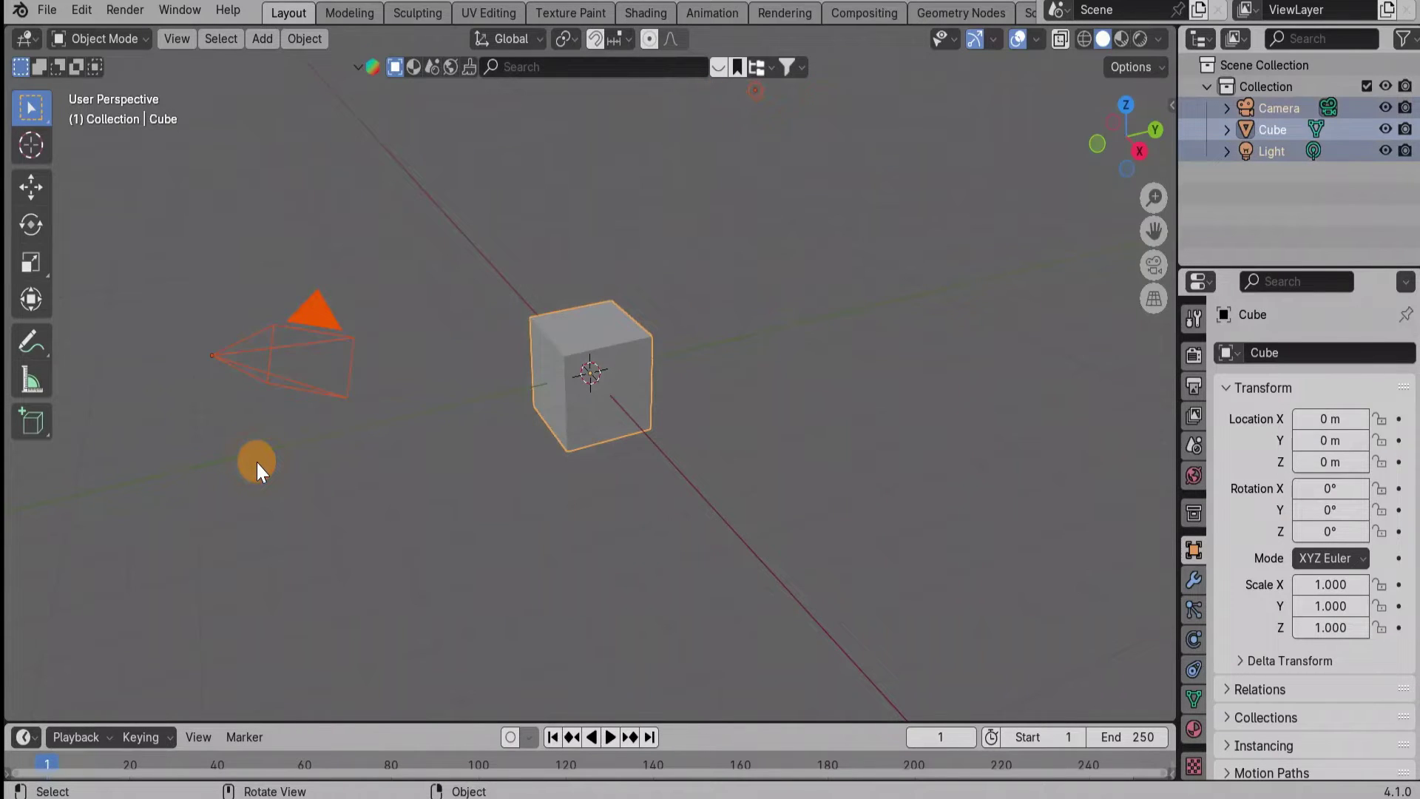
key("Delete")
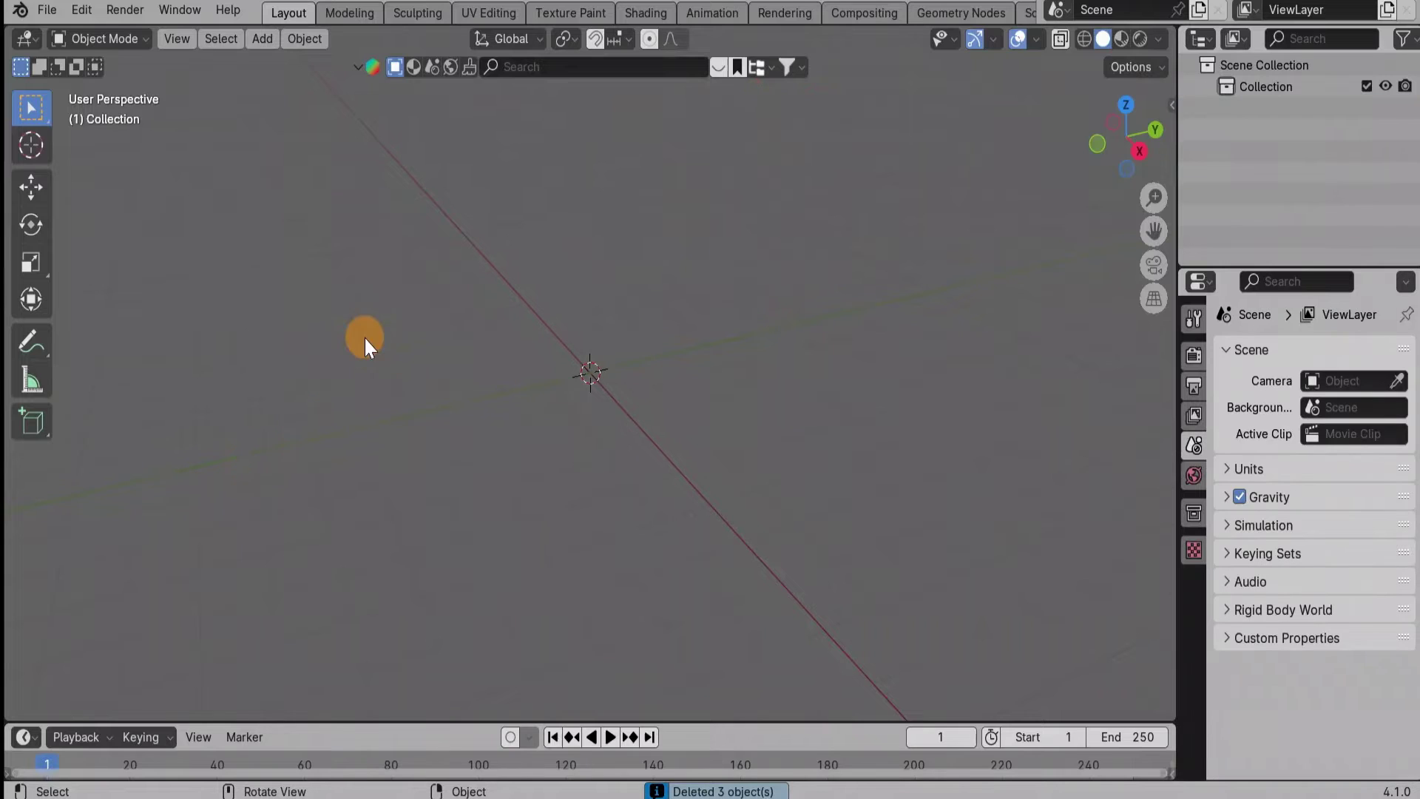
middle_click_drag(420, 198, 313, 143)
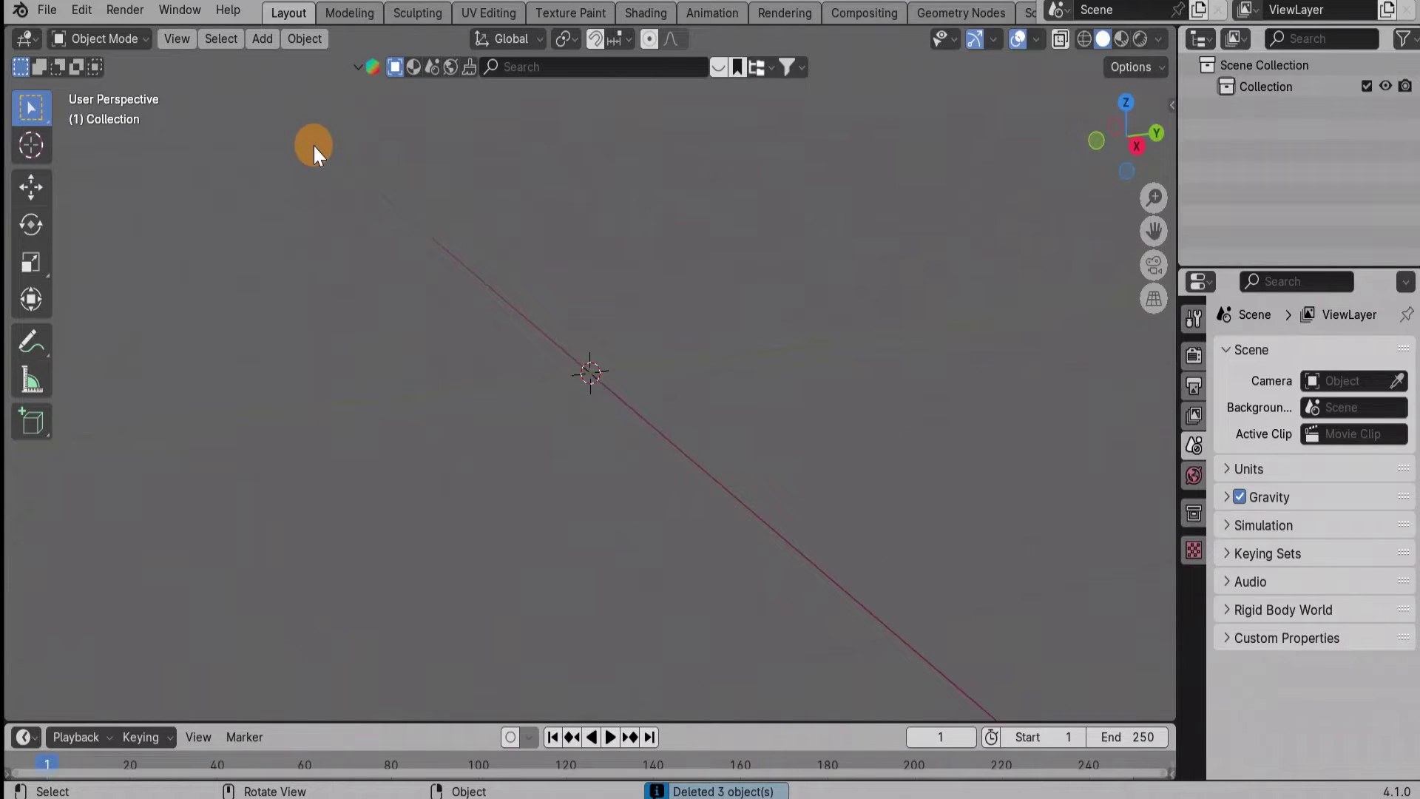
Step: Add a plane and scale it uniformly to about 9.347 as the ground
left_click(264, 39)
mouse_move(304, 38)
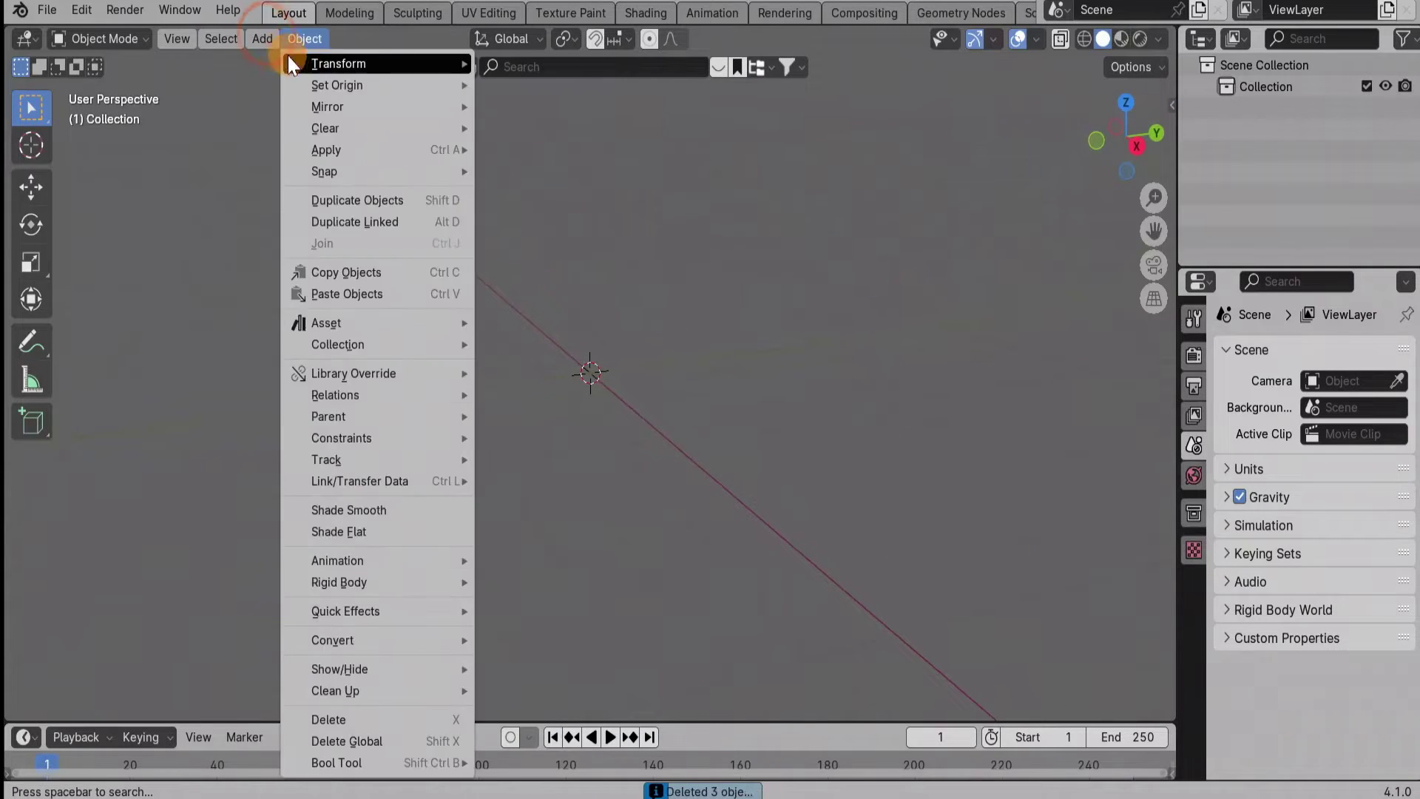
left_click(259, 38)
mouse_move(291, 63)
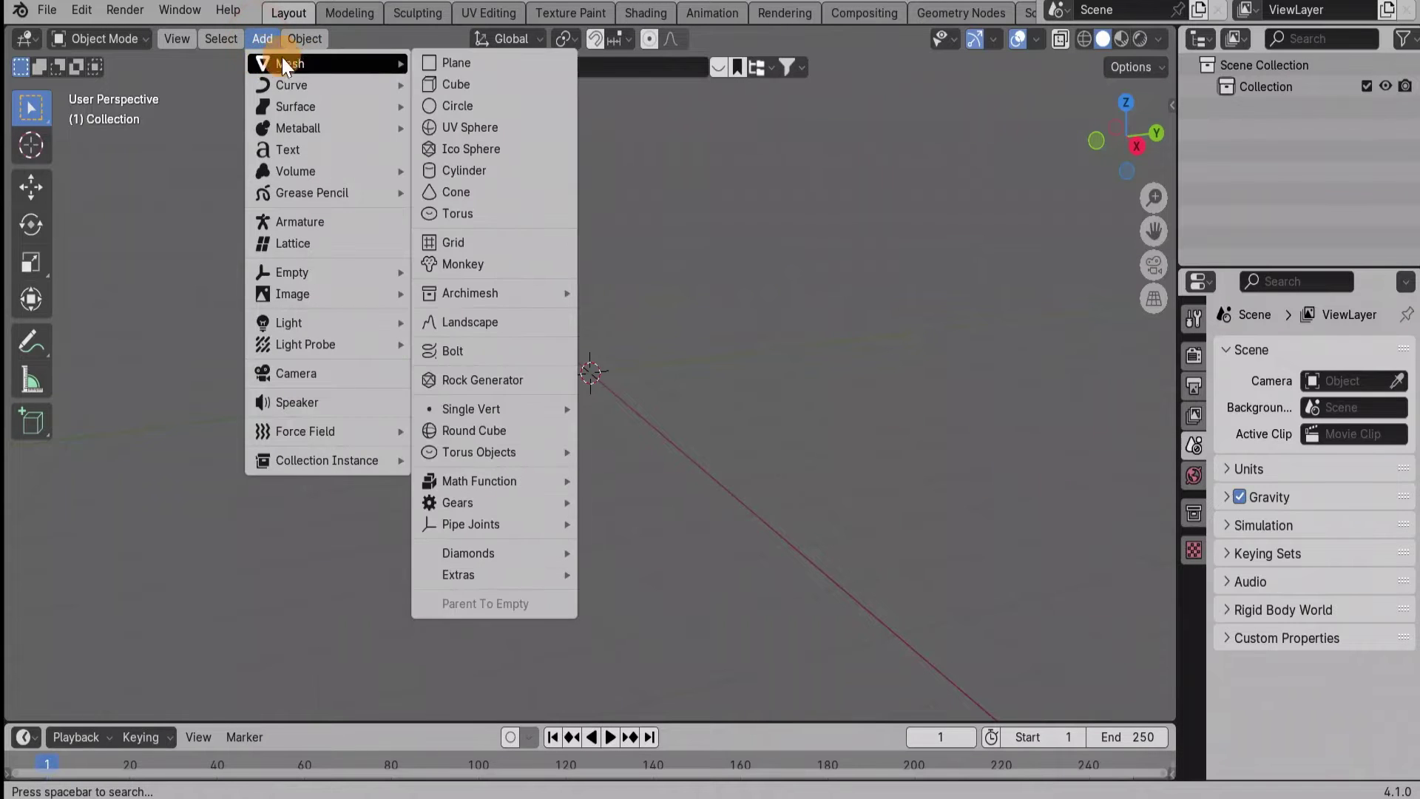
left_click(460, 60)
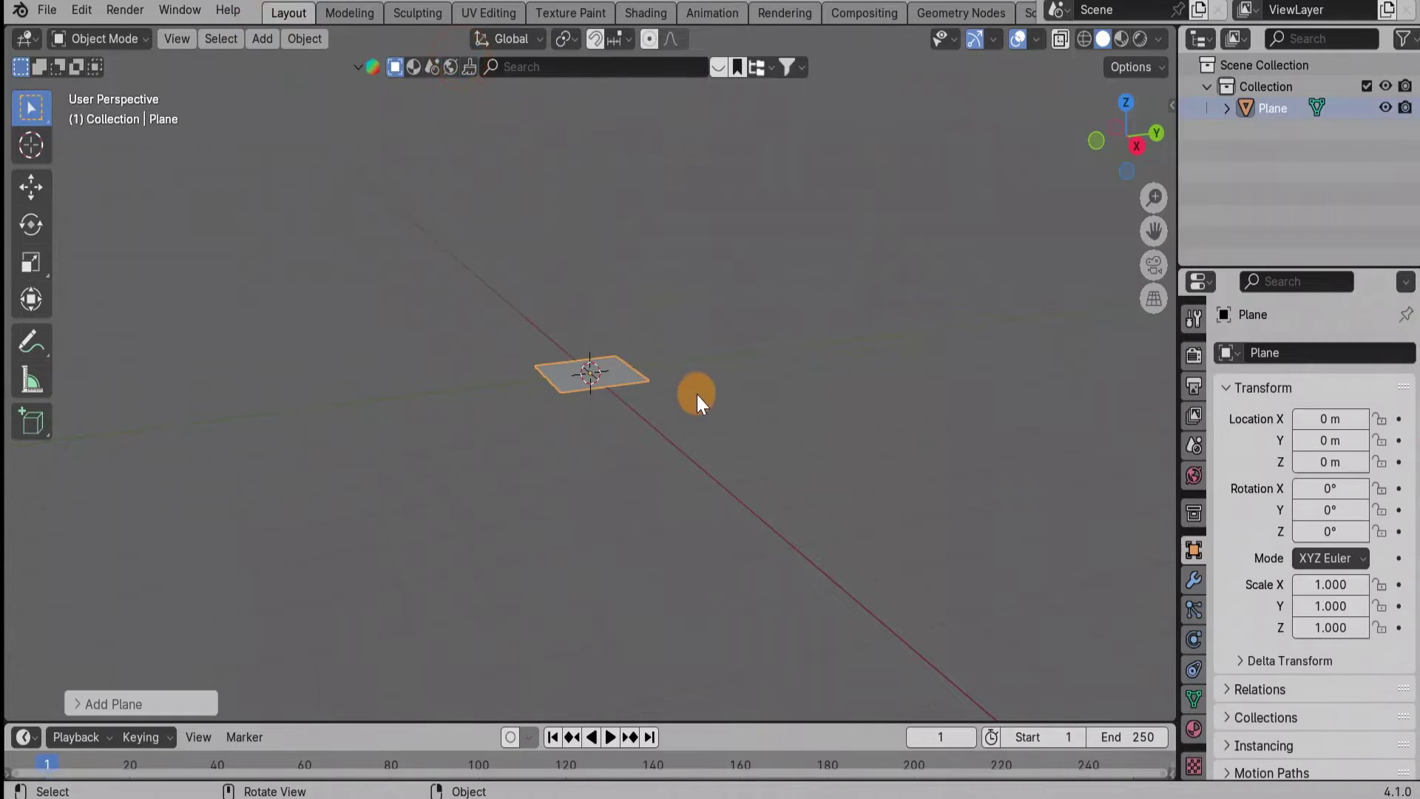
key("s")
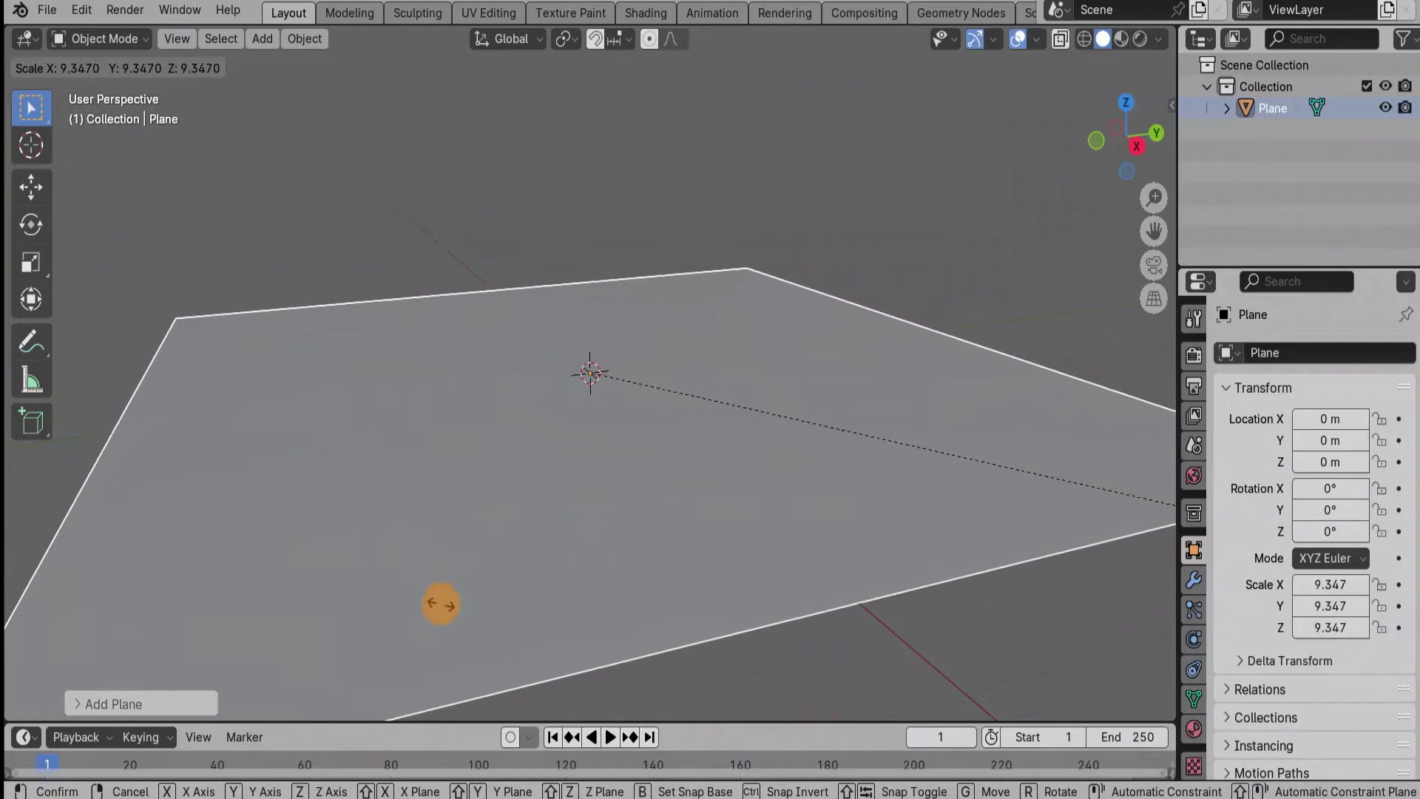
left_click(441, 605)
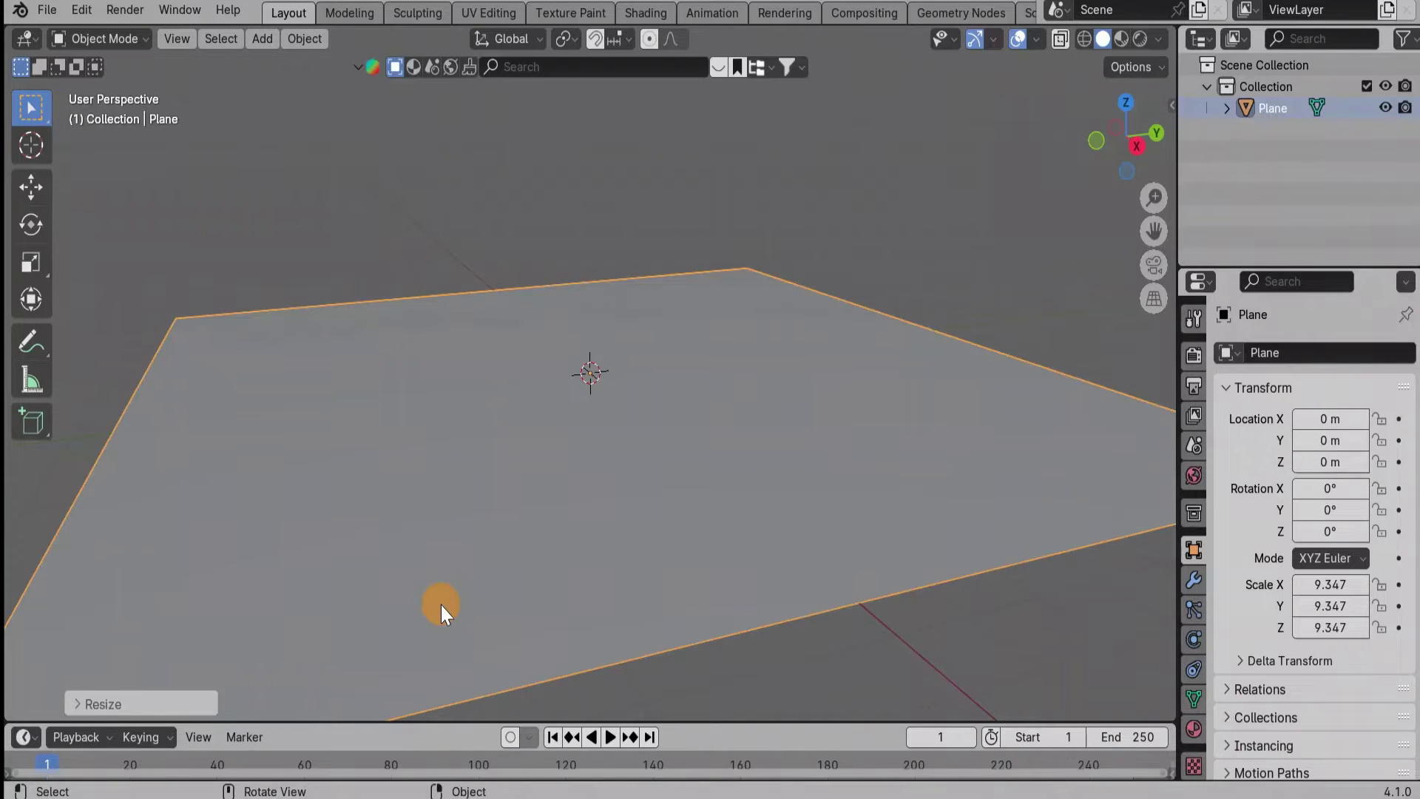
left_click(268, 37)
mouse_move(322, 64)
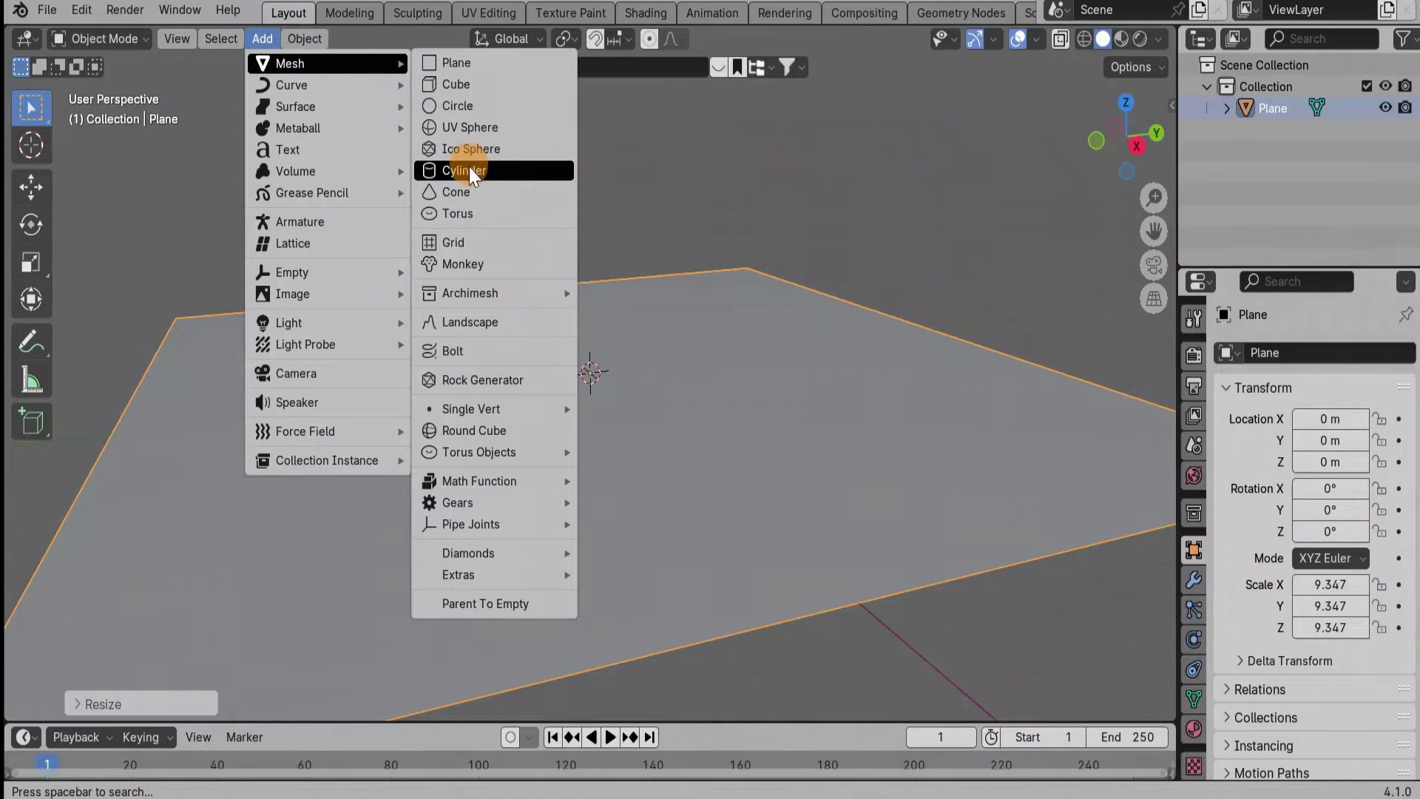
Step: Add a cylinder and raise it vertically to Z 3.0169 m
left_click(469, 171)
key("g")
key("z")
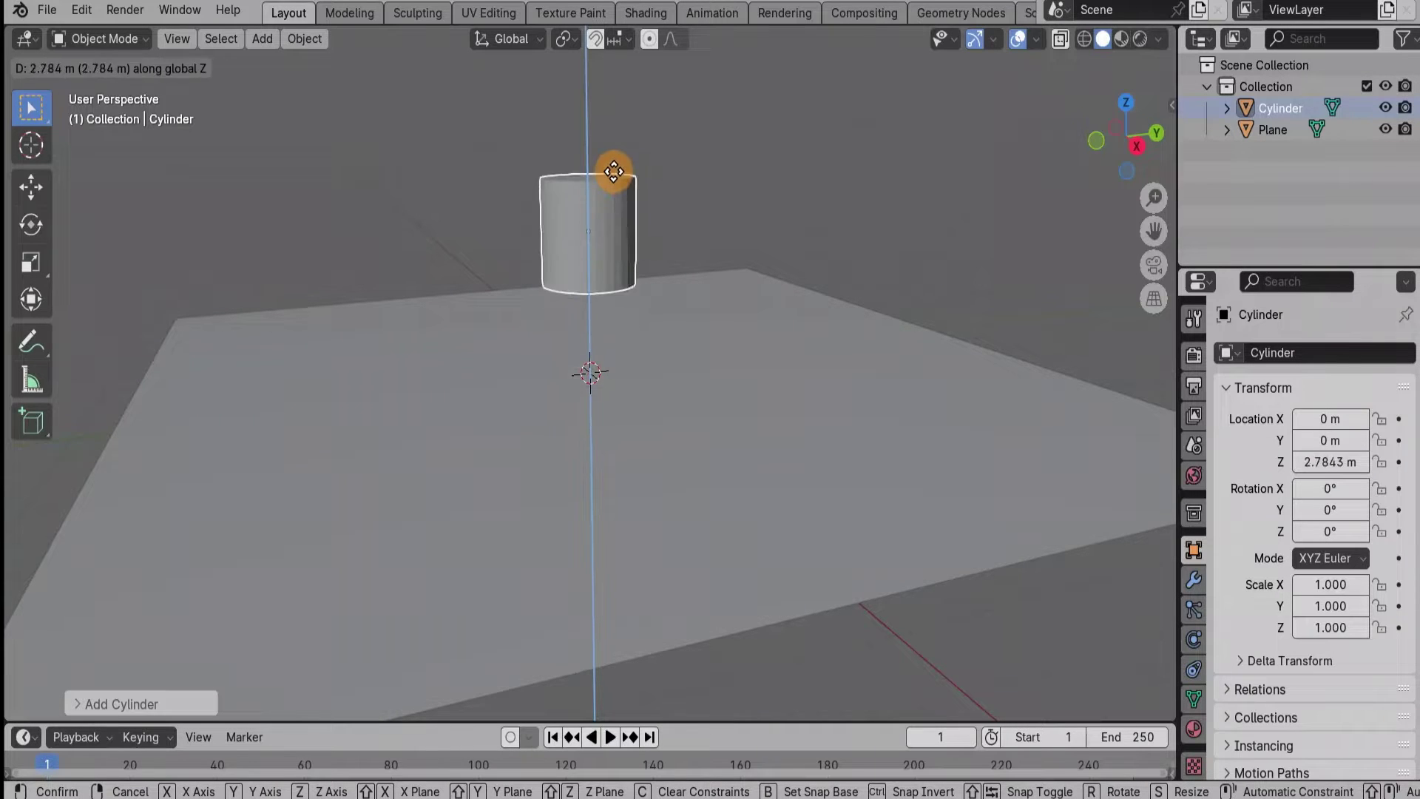
left_click(613, 171)
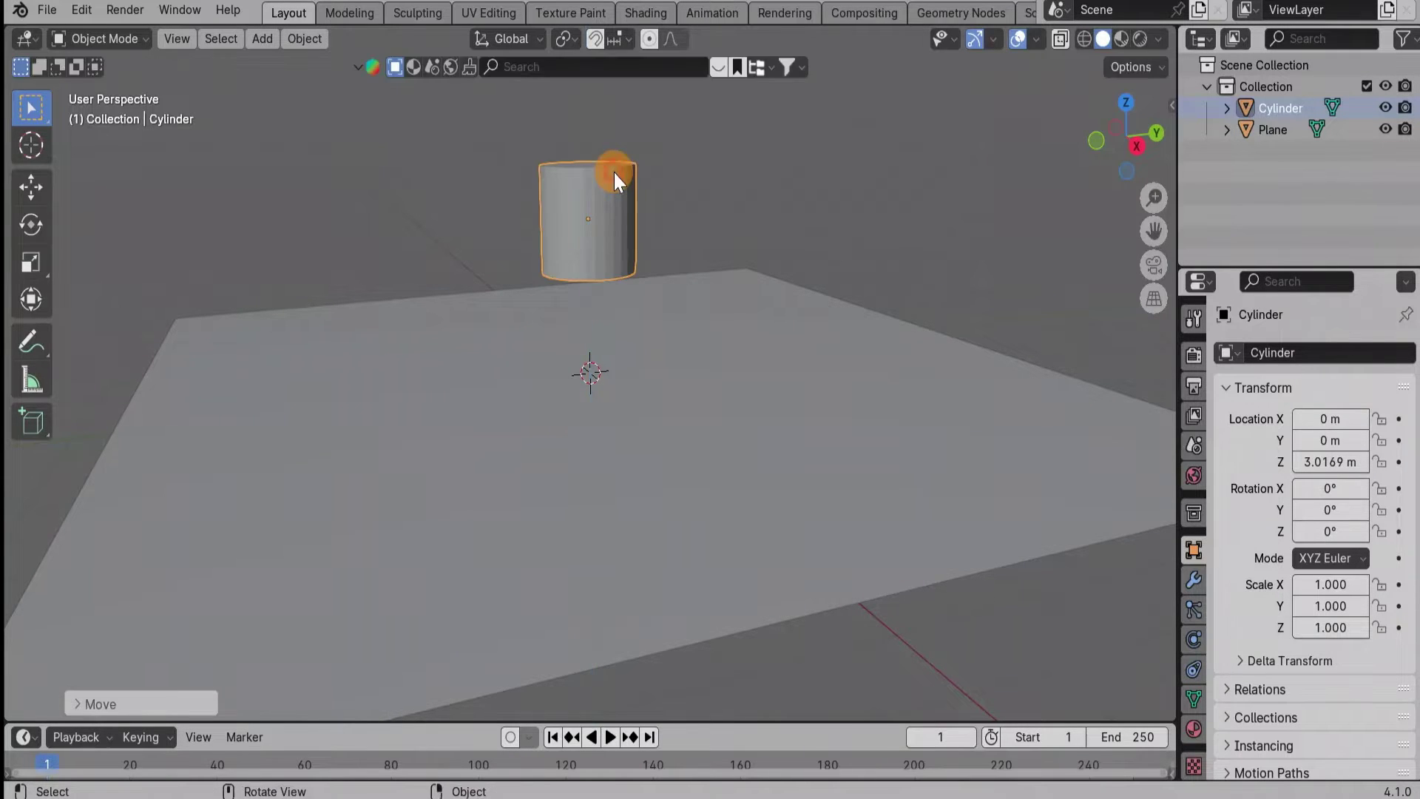
Step: Put the cylinder in Edit Mode with face selection
left_click(126, 39)
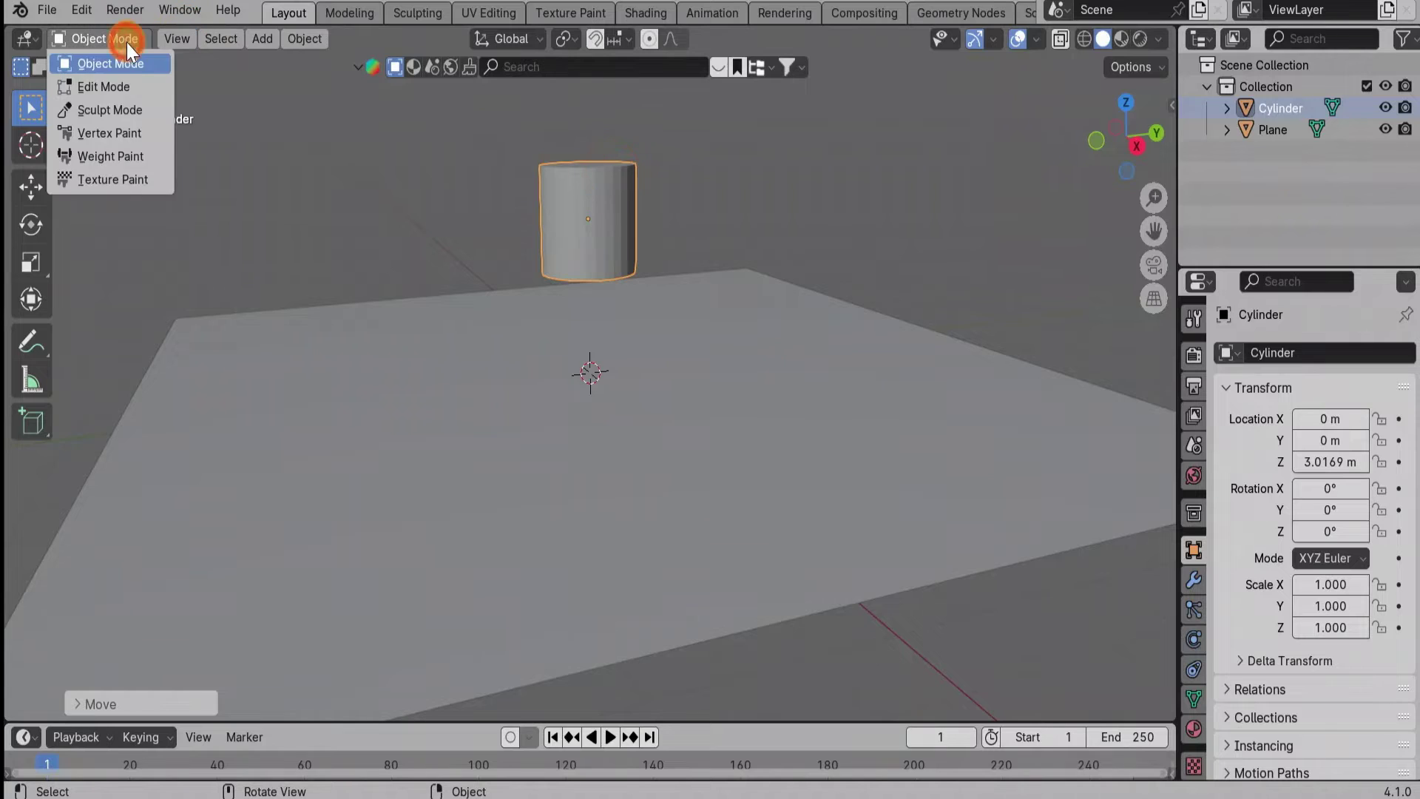
left_click(132, 87)
left_click(564, 317)
left_click(204, 40)
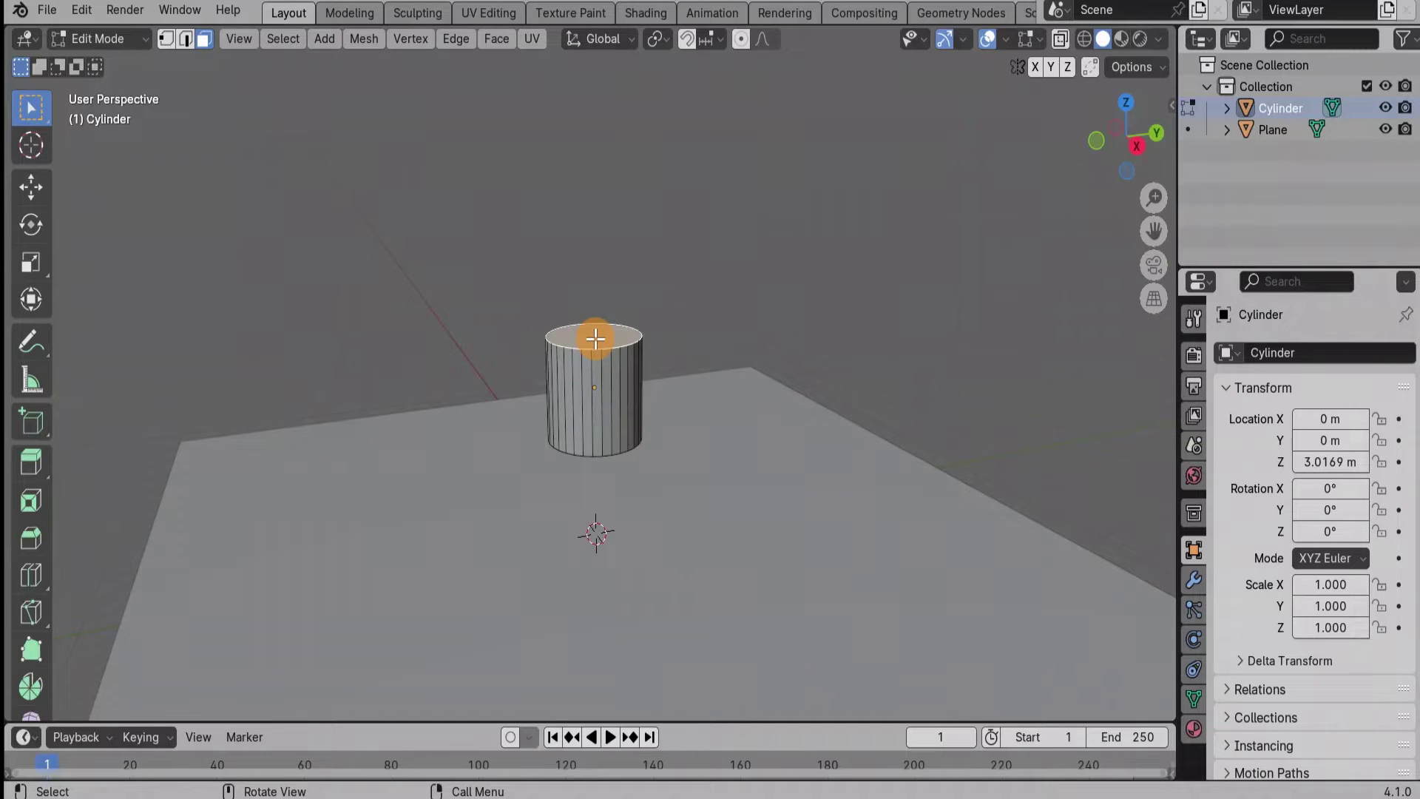
Step: Raise the cylinder's top face and shrink it to form a narrow cone tip
key("g")
key("z")
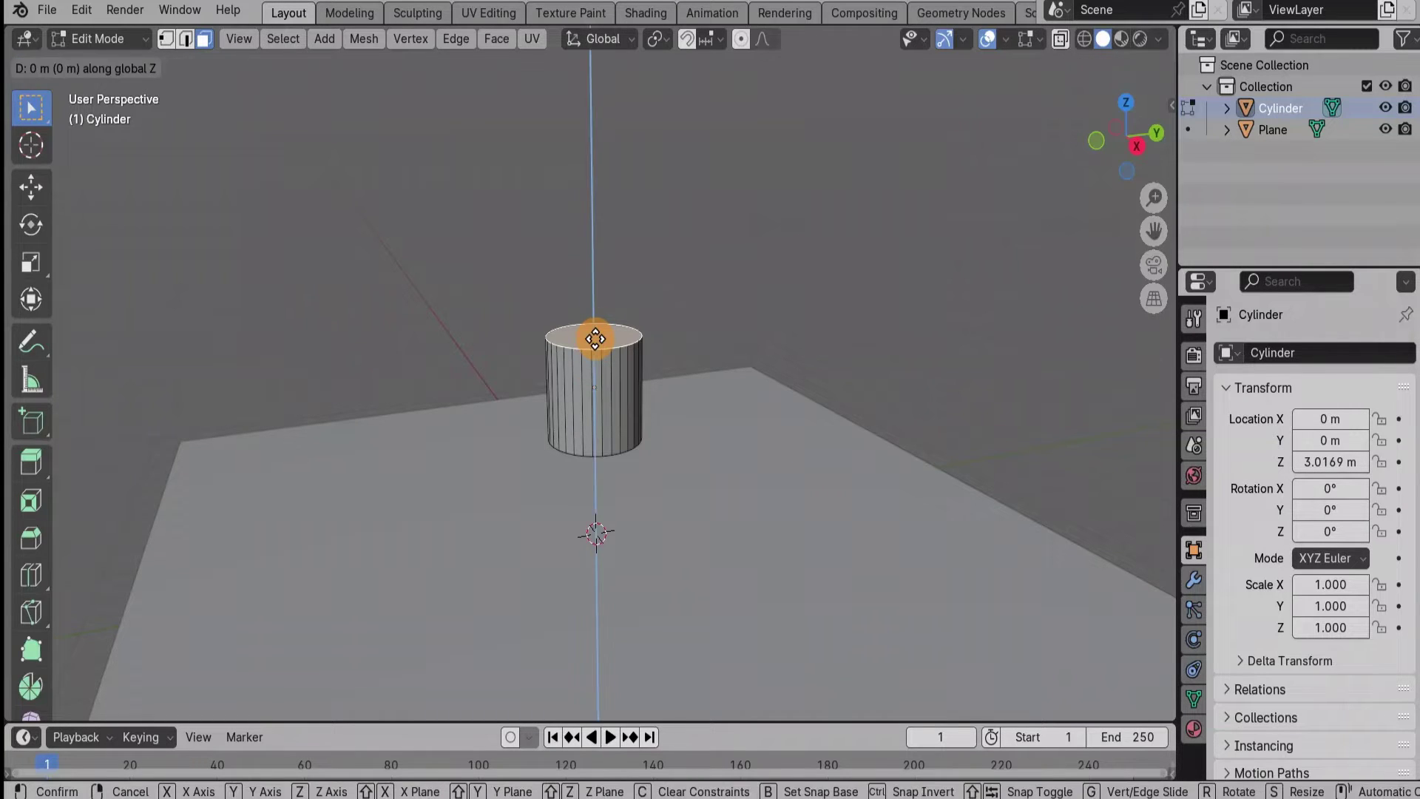
left_click(564, 185)
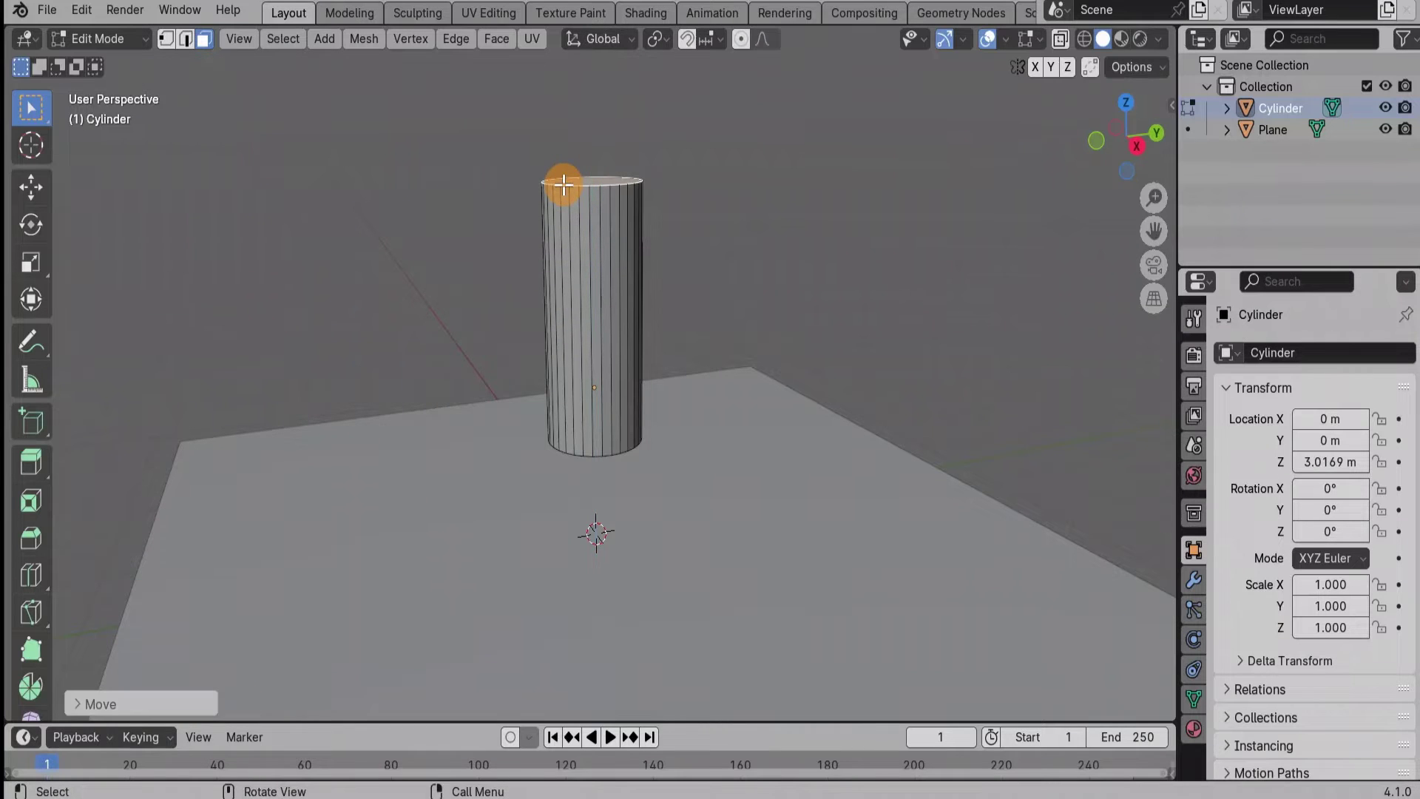
key("s")
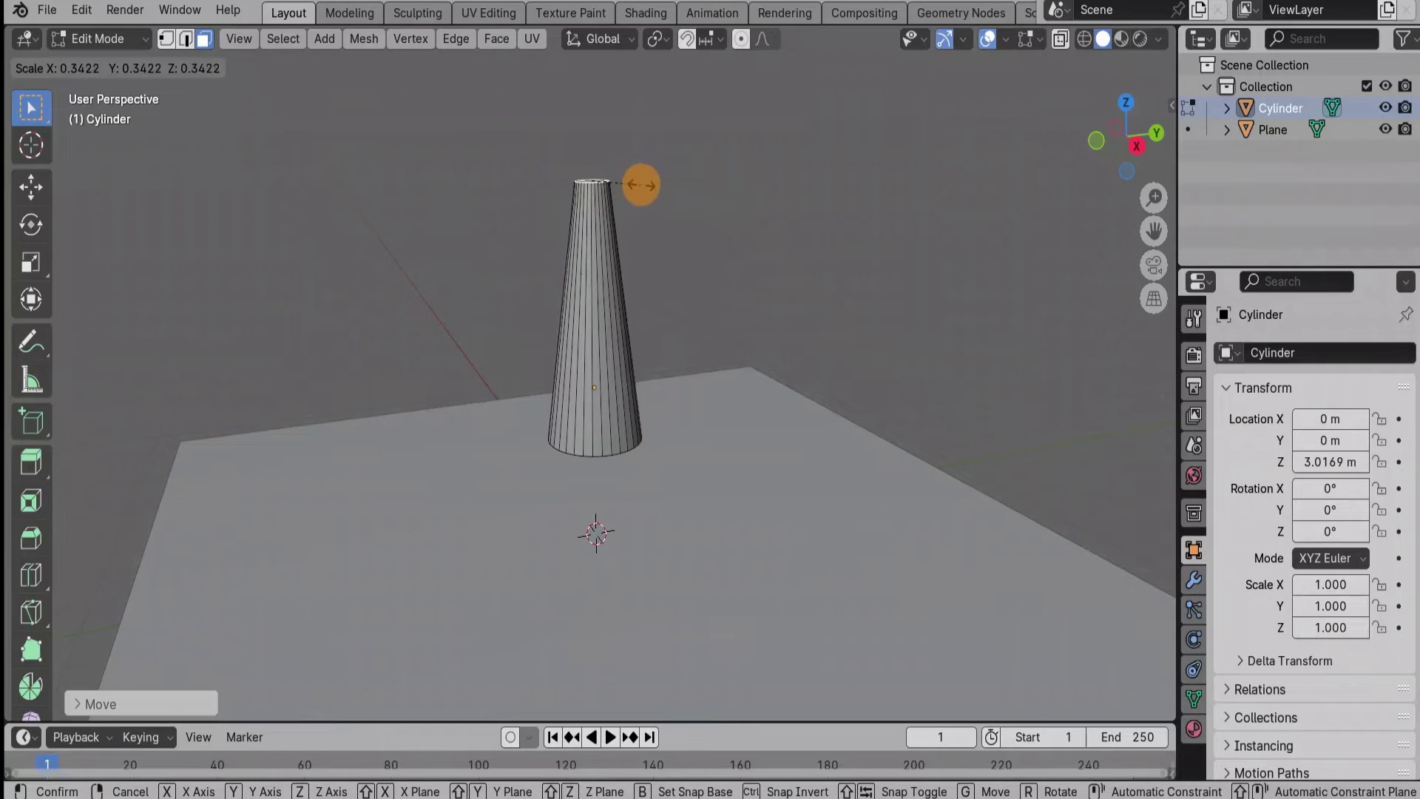
left_click(640, 185)
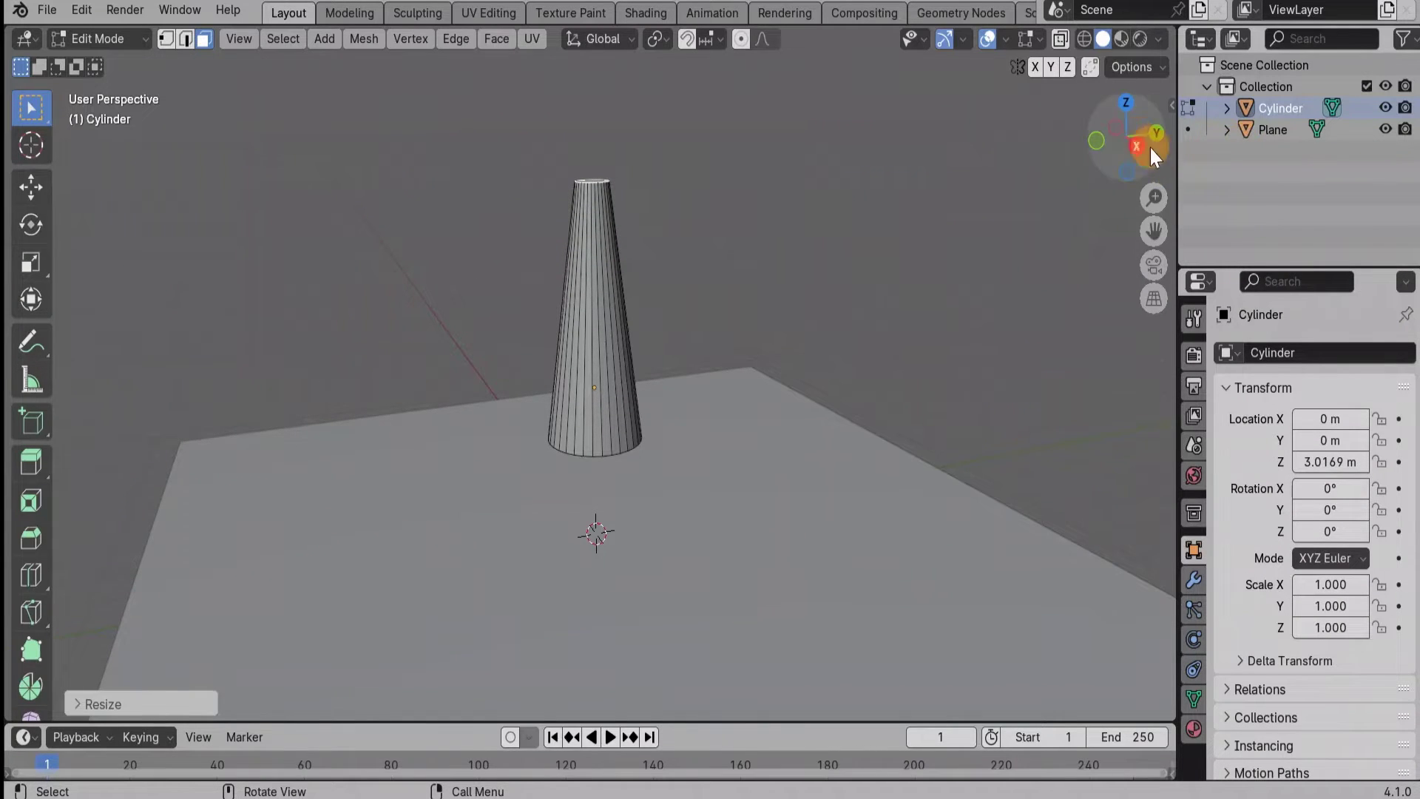
Step: Lower the bottom ring to the ground, widen it about 6.3×, and return to Object Mode
left_click_drag(1138, 139, 1107, 71)
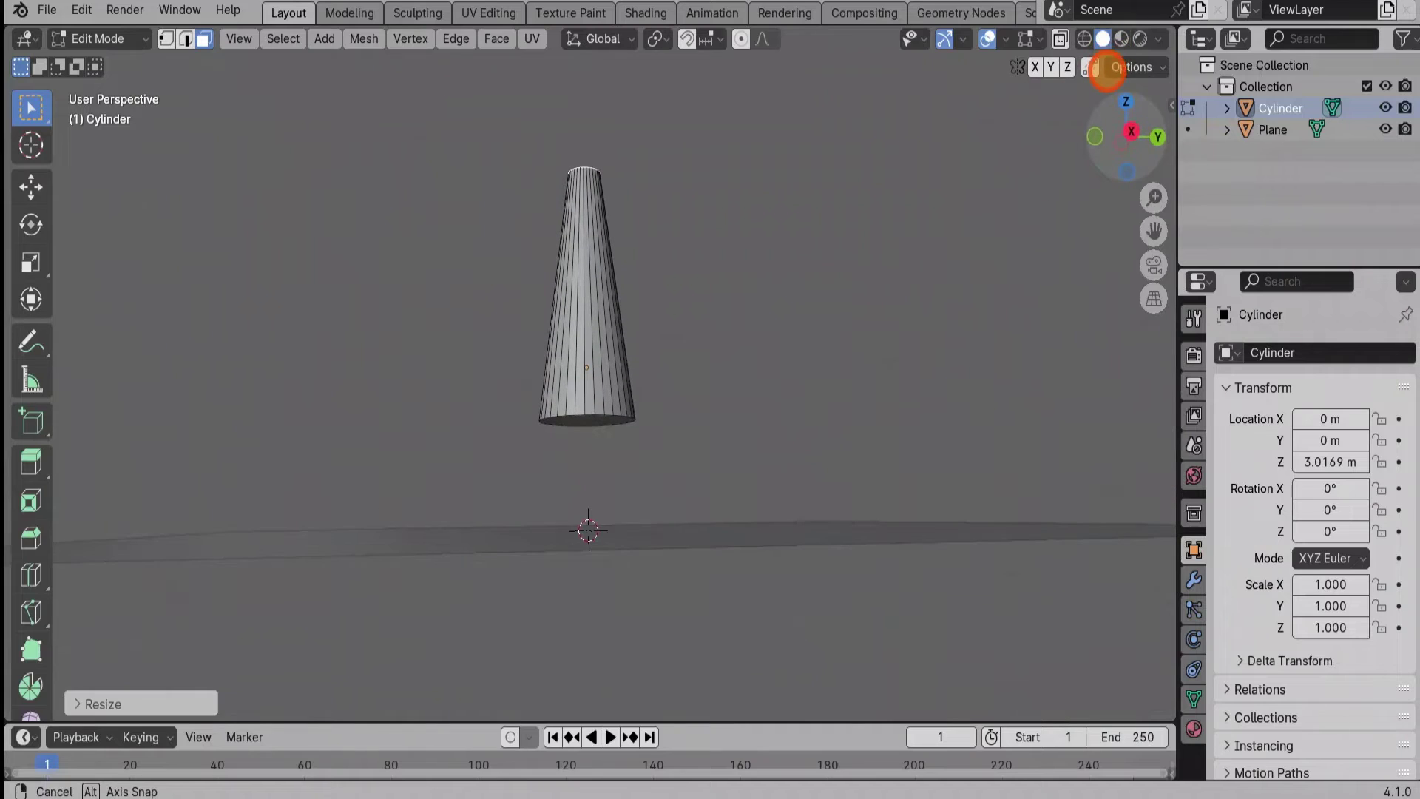
left_click(596, 420, "alt")
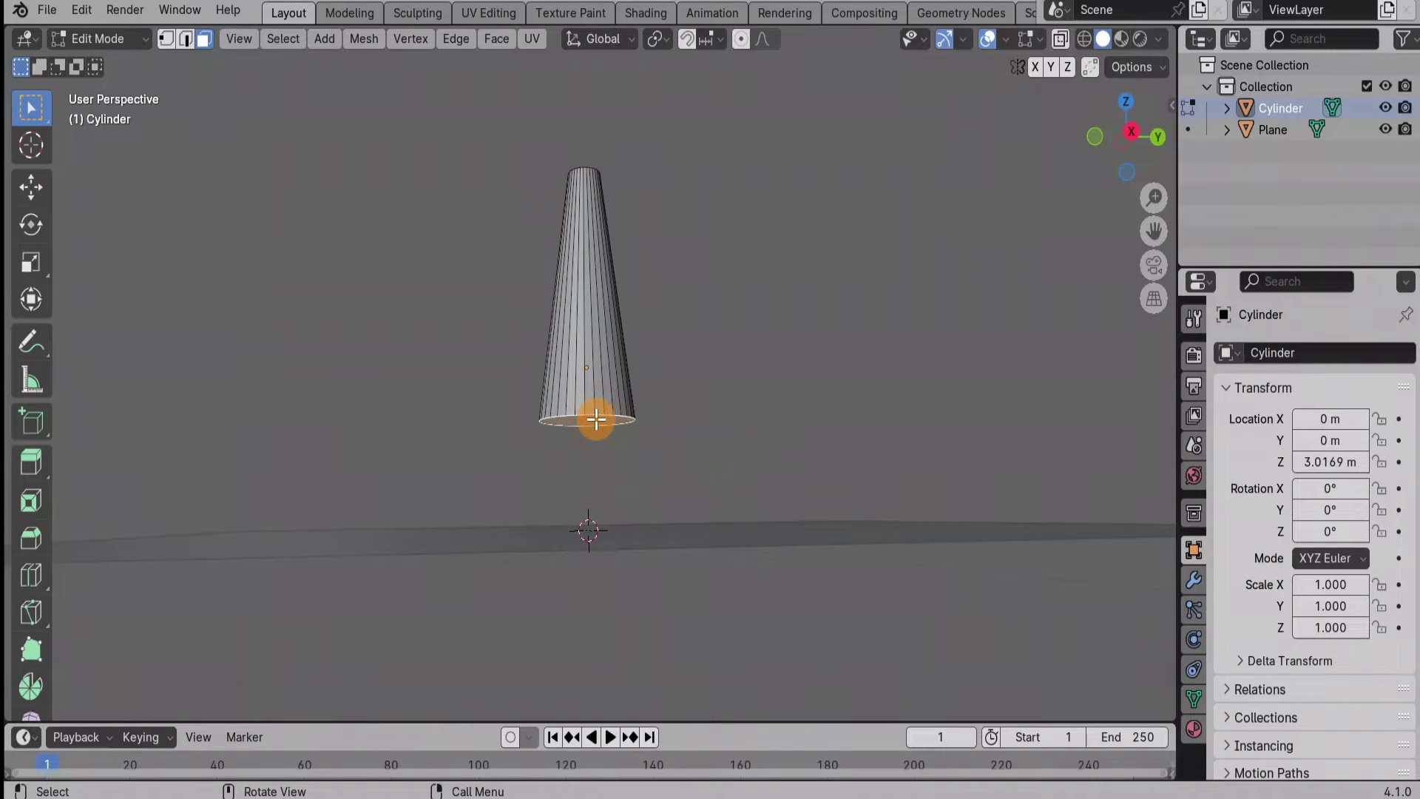
key("g")
key("z")
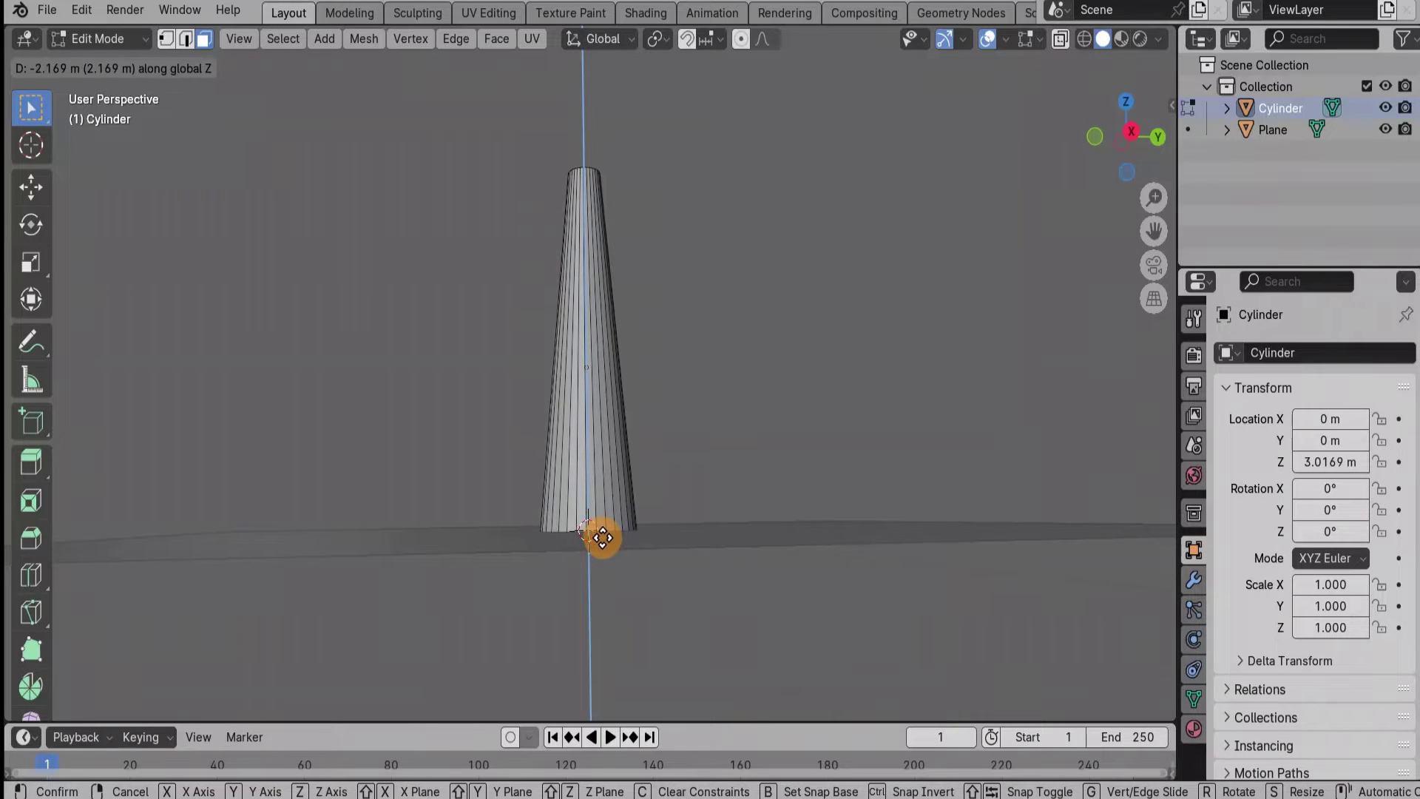
left_click(602, 538)
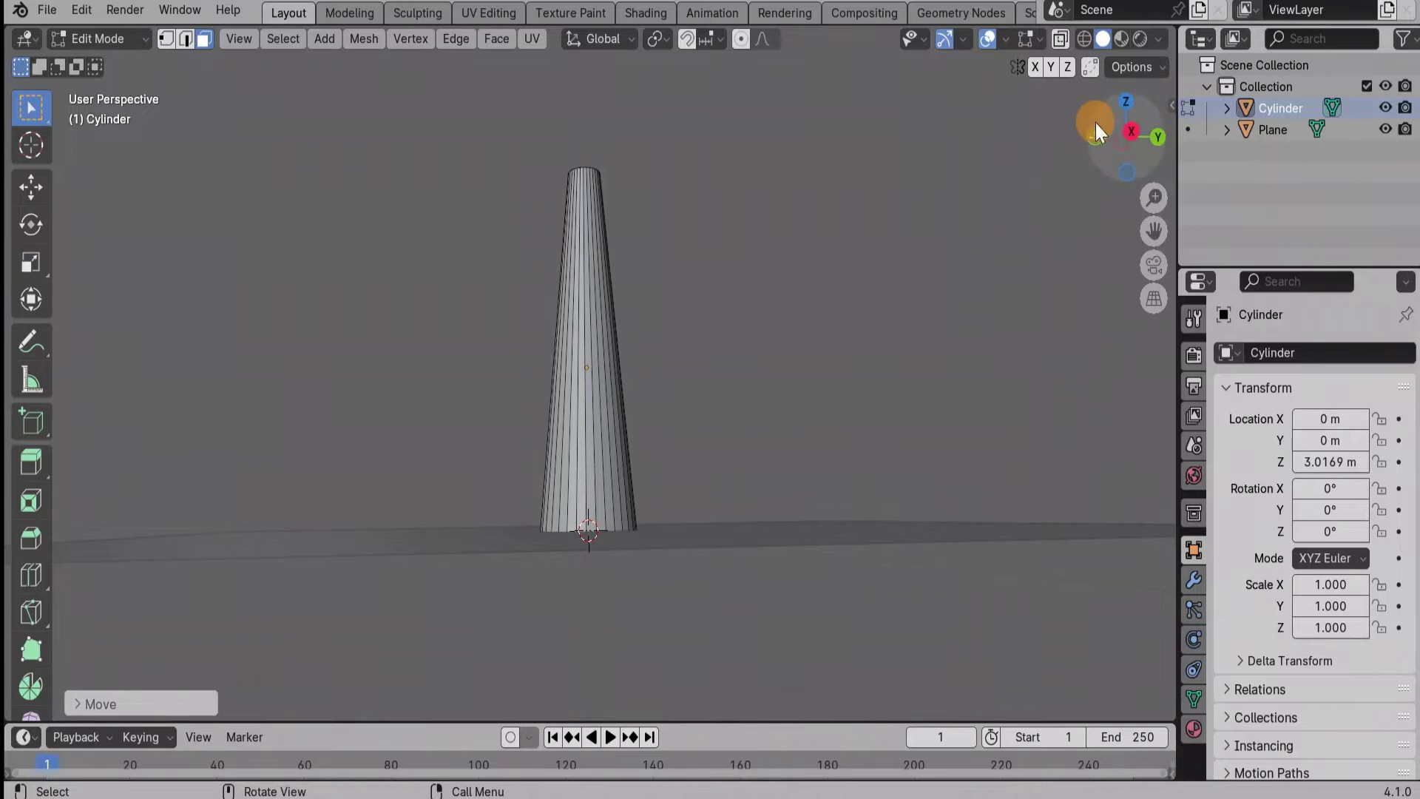
left_click_drag(1133, 127, 739, 539)
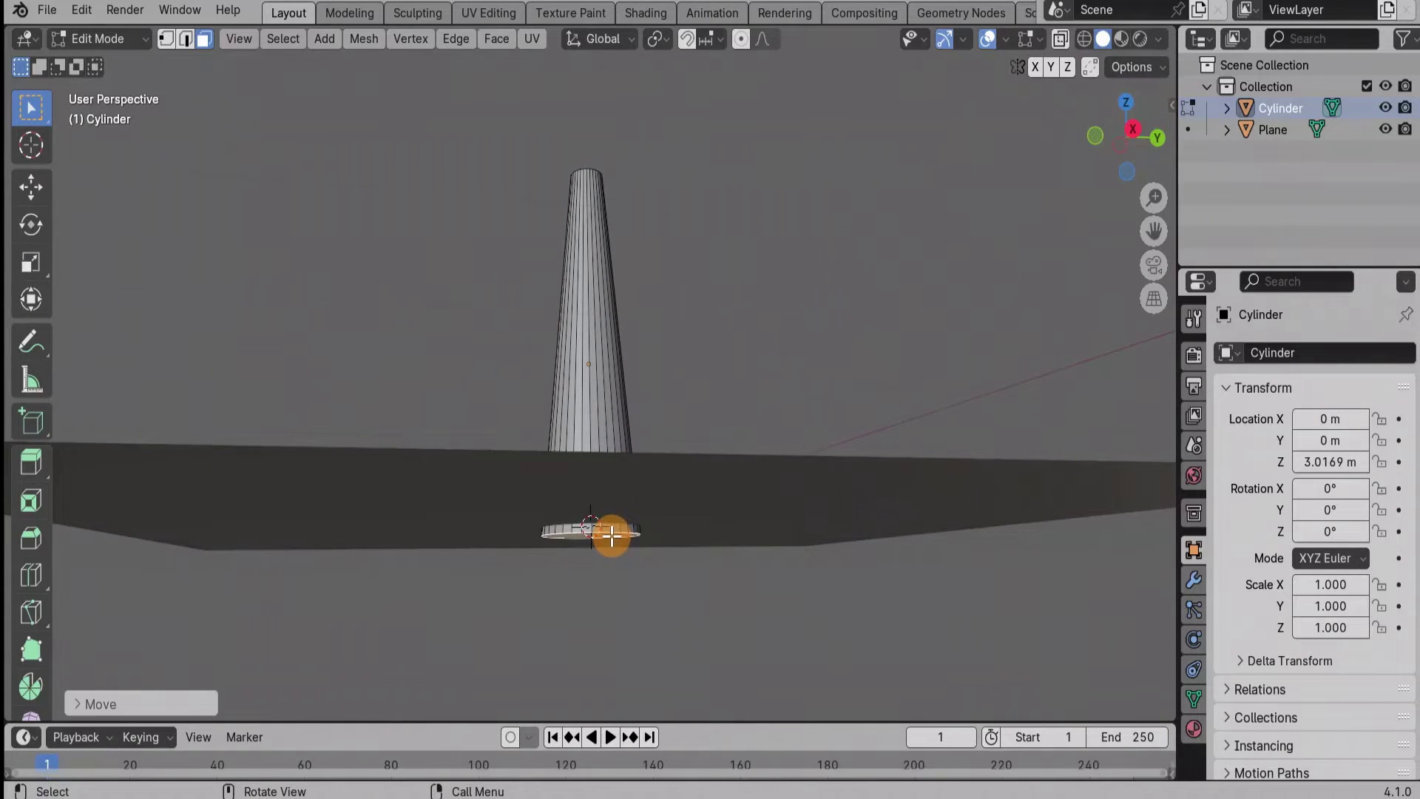
key("s")
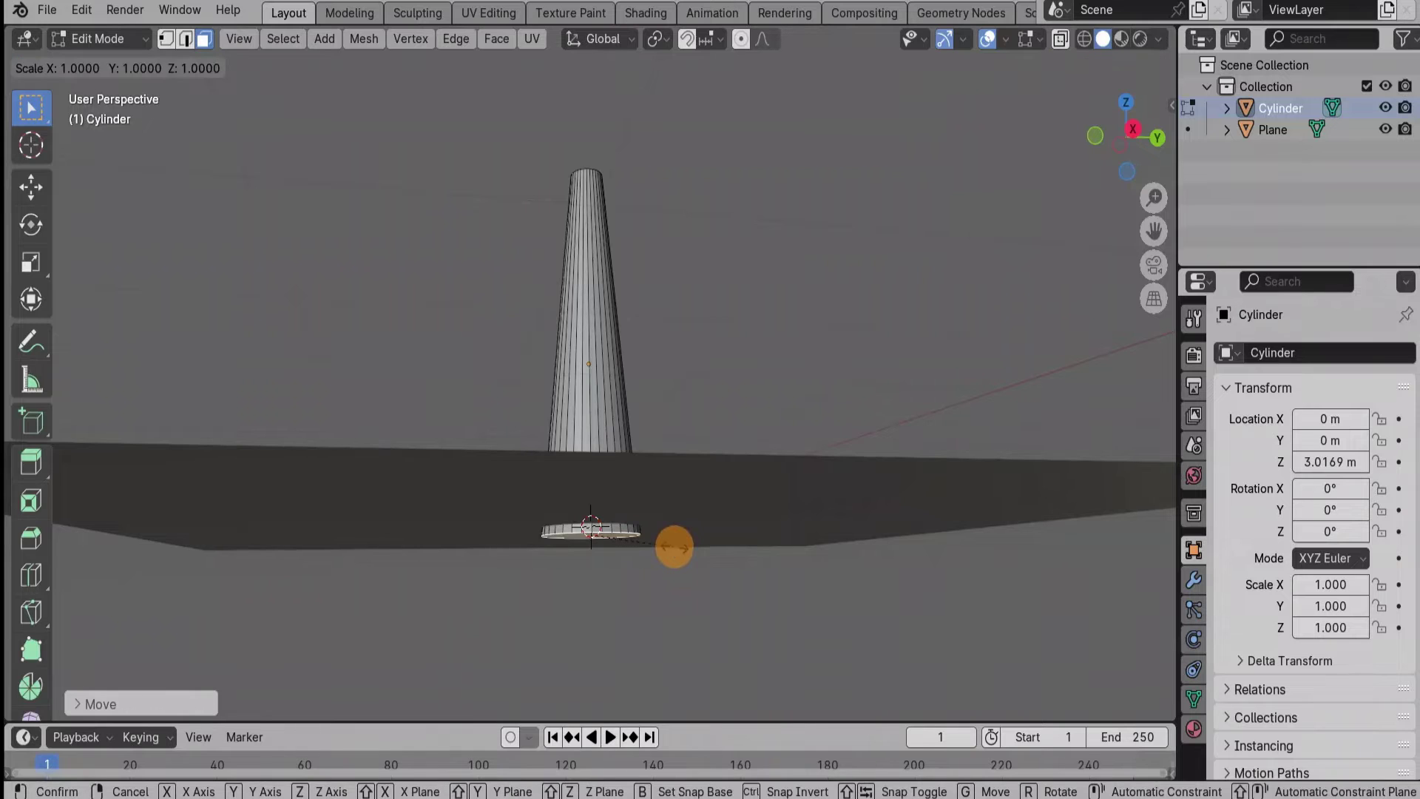
left_click(1146, 554)
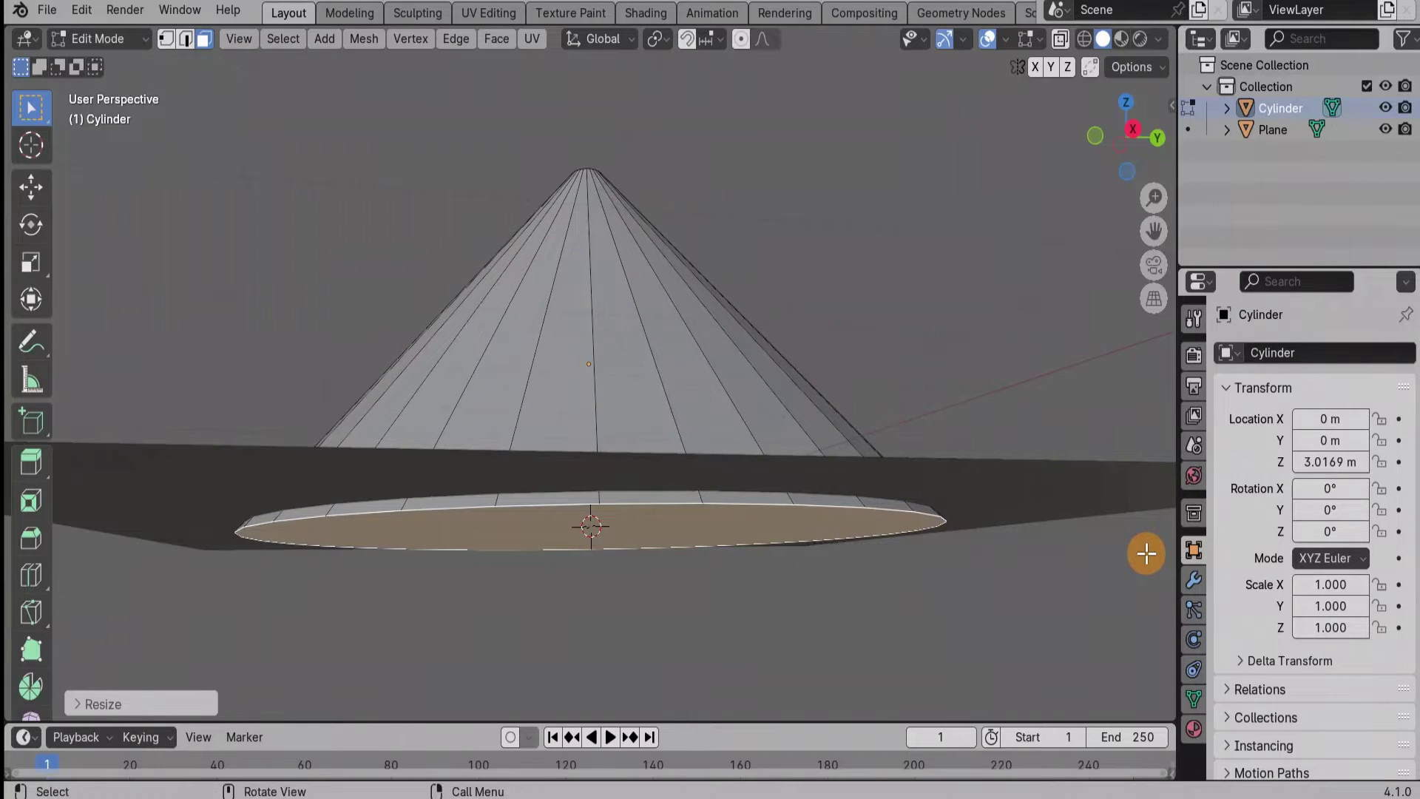
key("Tab")
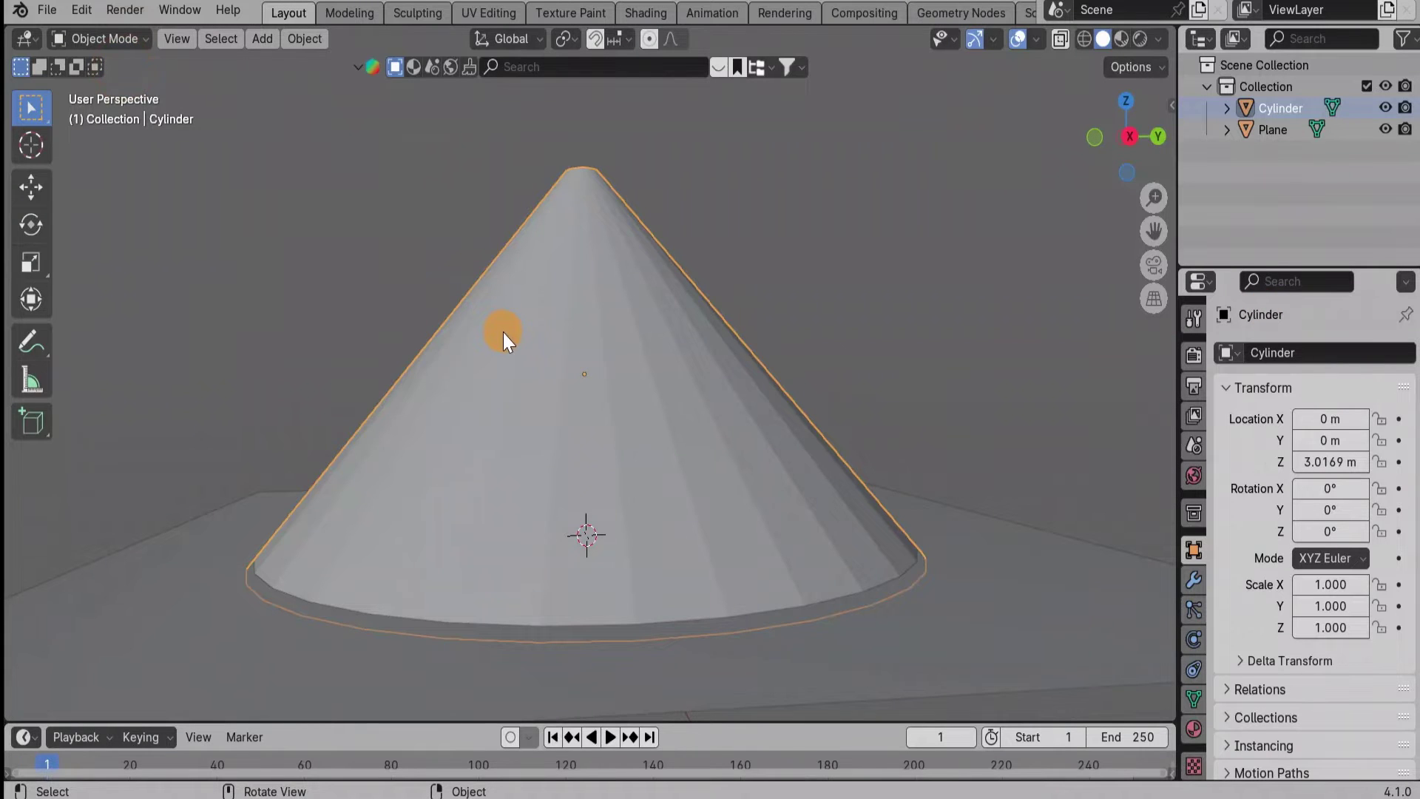
Step: Apply Shade Smooth to the cone and deselect it
right_click(503, 331)
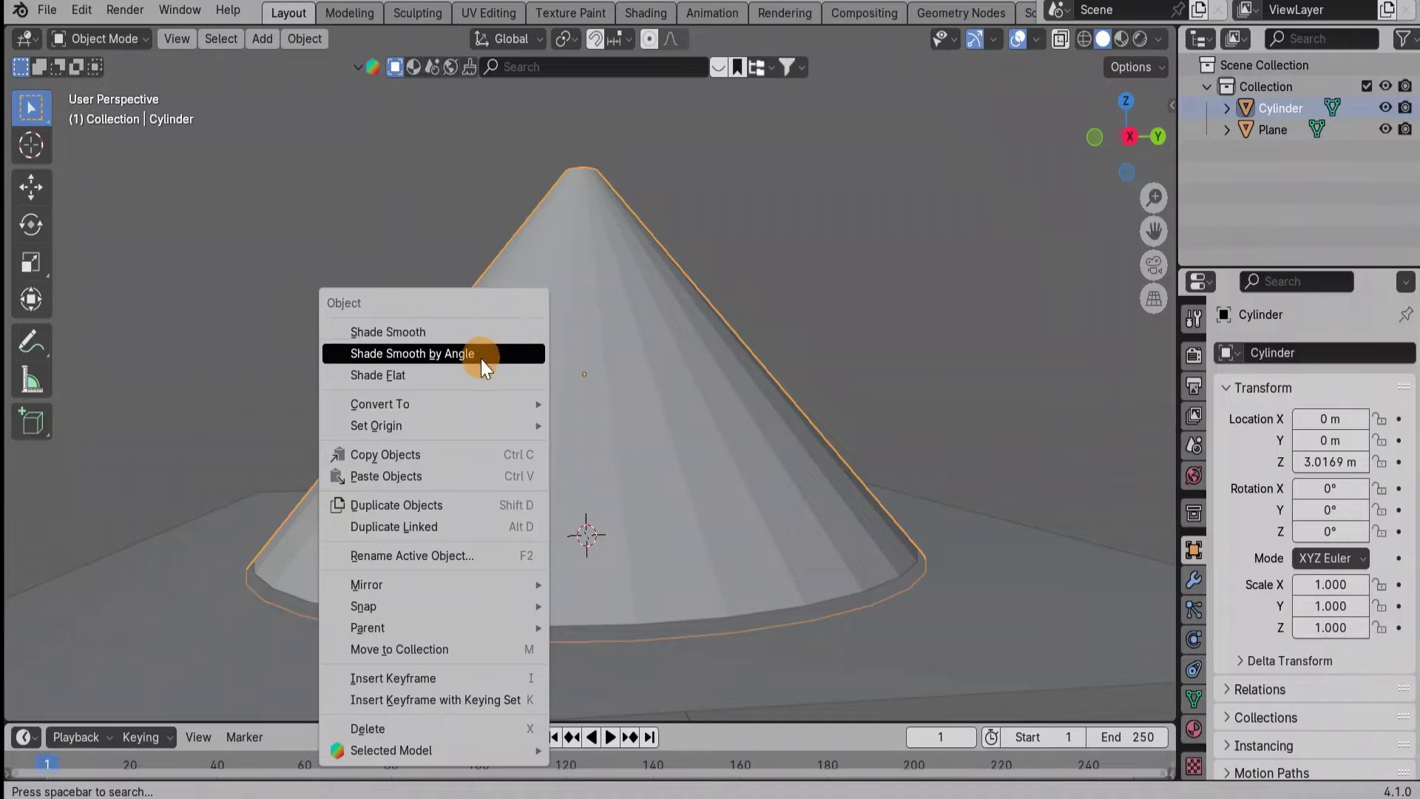
left_click(425, 331)
left_click(891, 247)
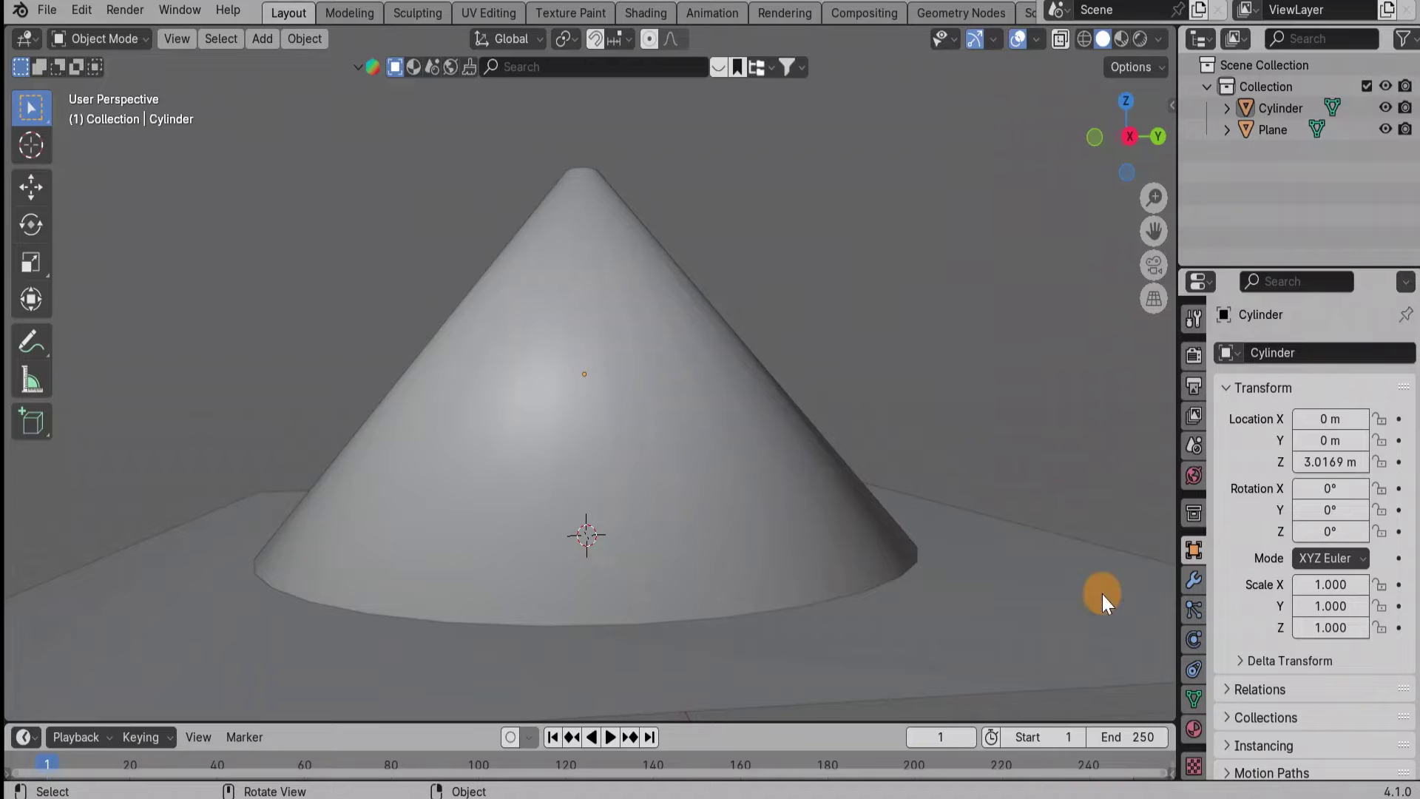
Step: Give the cone new Material.001 with Blend Mode Alpha Blend and Shadow Mode None
left_click(1196, 728)
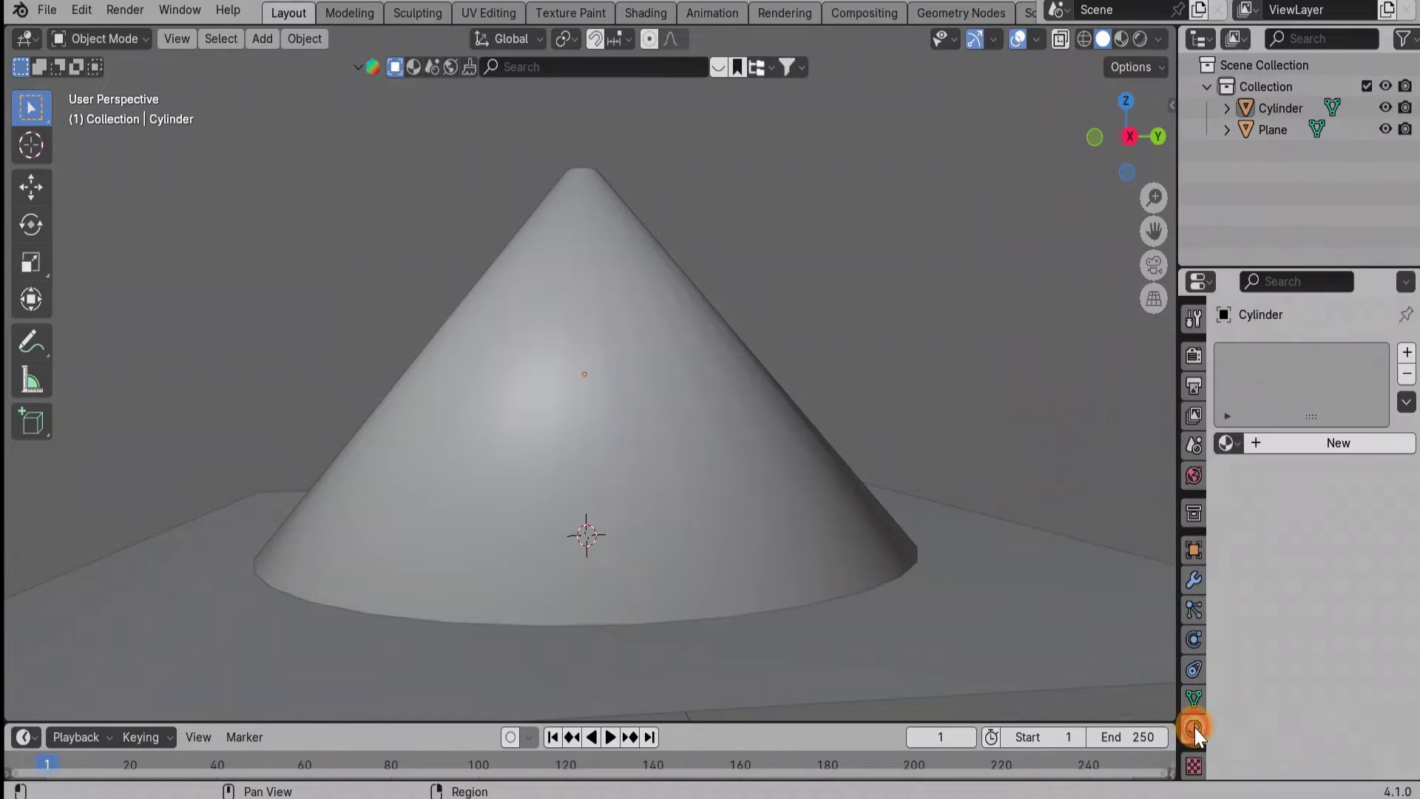
left_click(1298, 444)
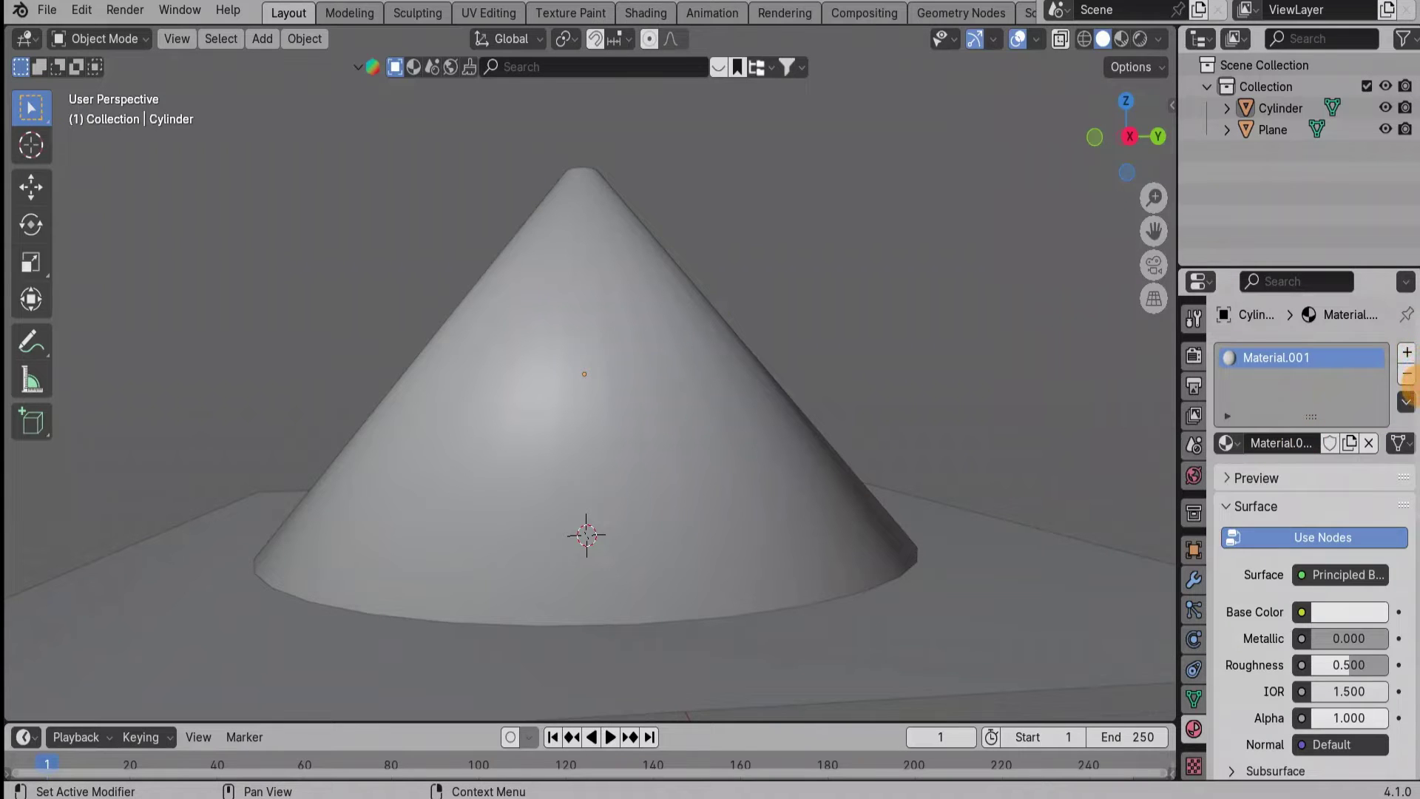
left_click_drag(1409, 378, 1409, 651)
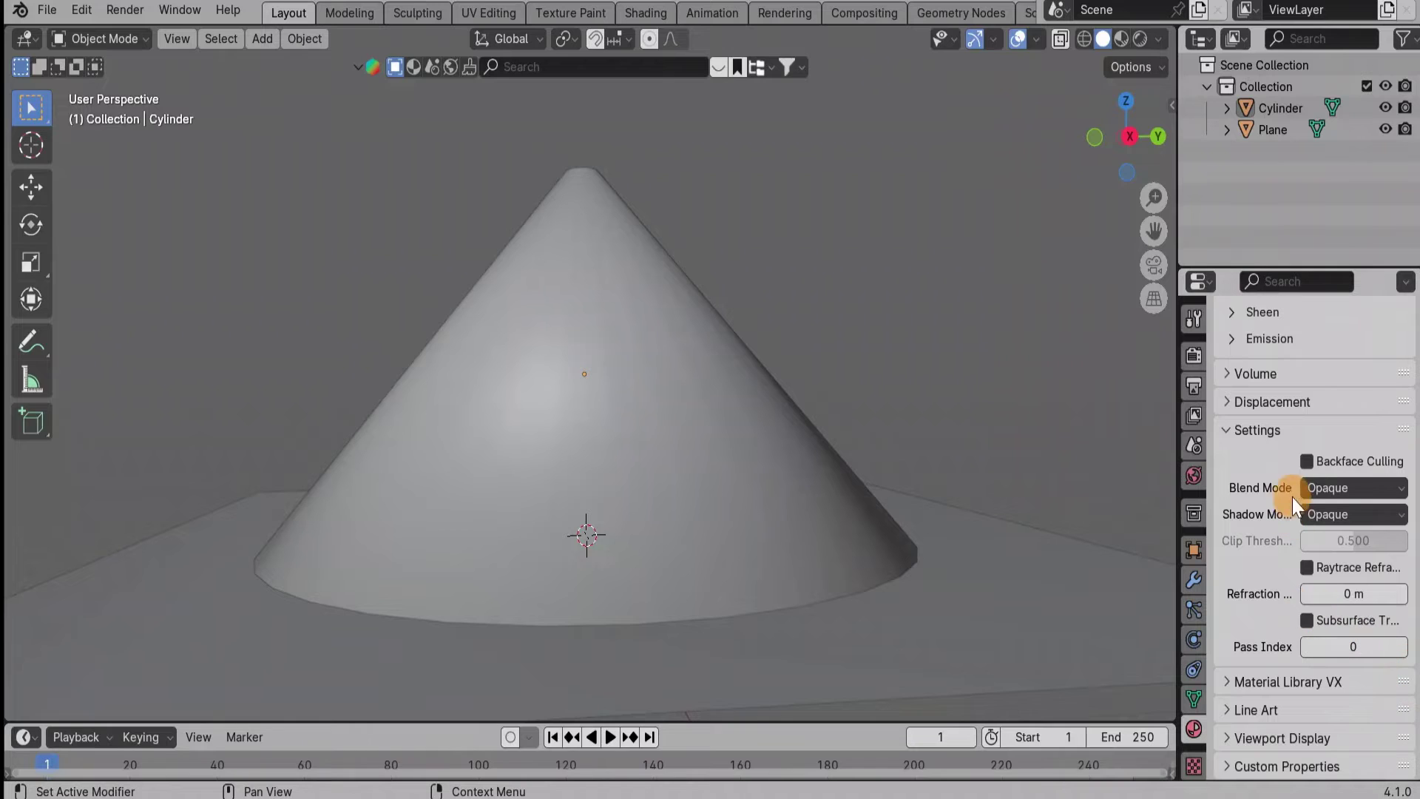
left_click(1332, 489)
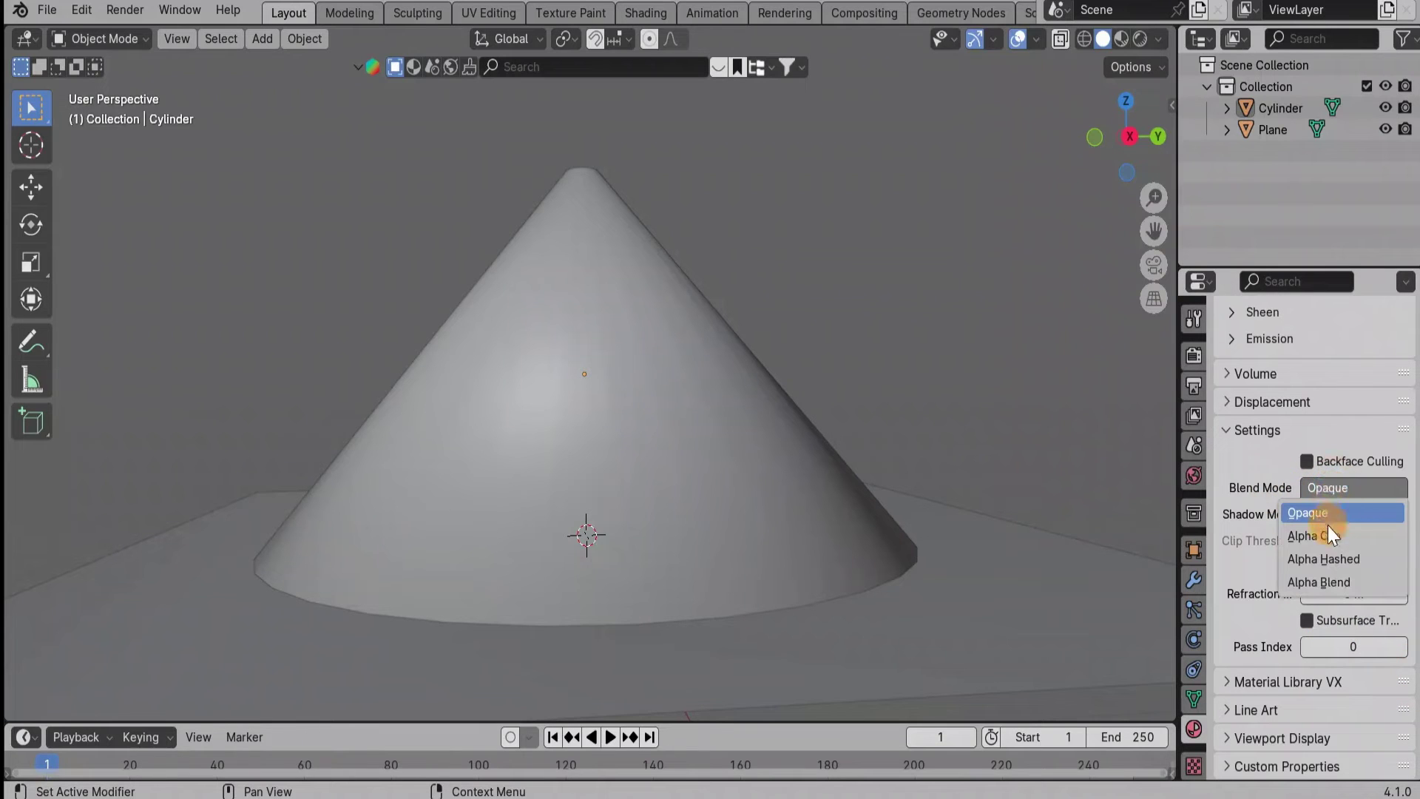
left_click(1337, 583)
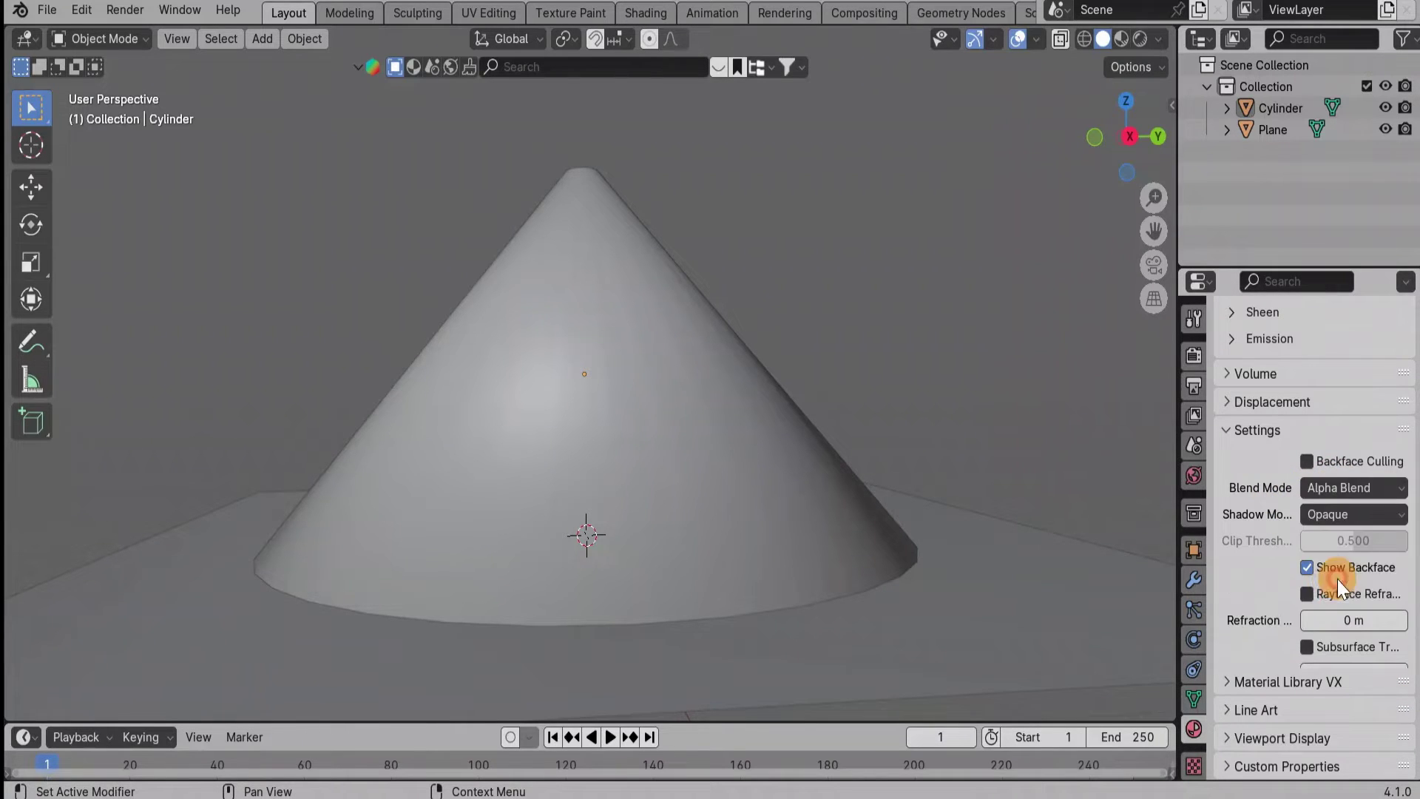
left_click(1329, 518)
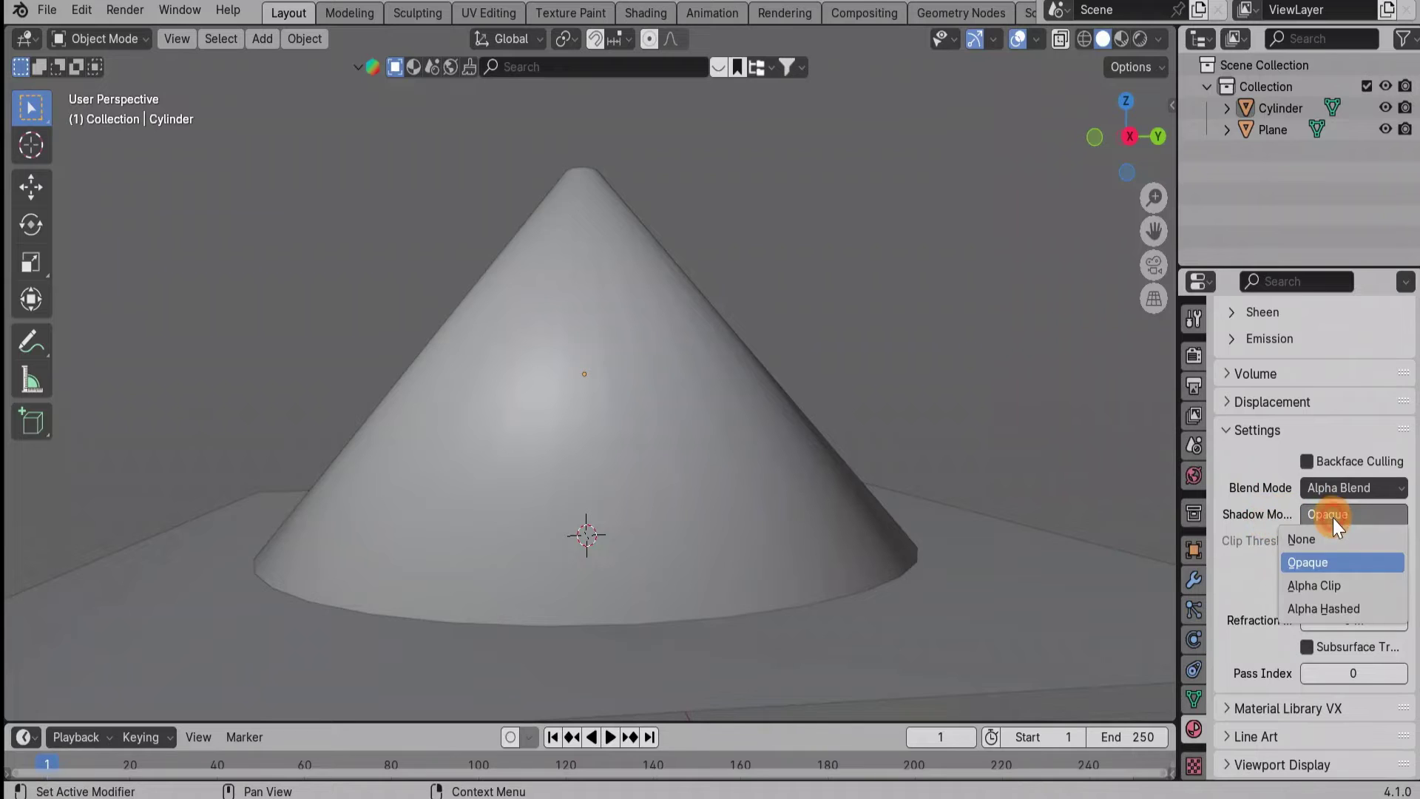
left_click(1306, 538)
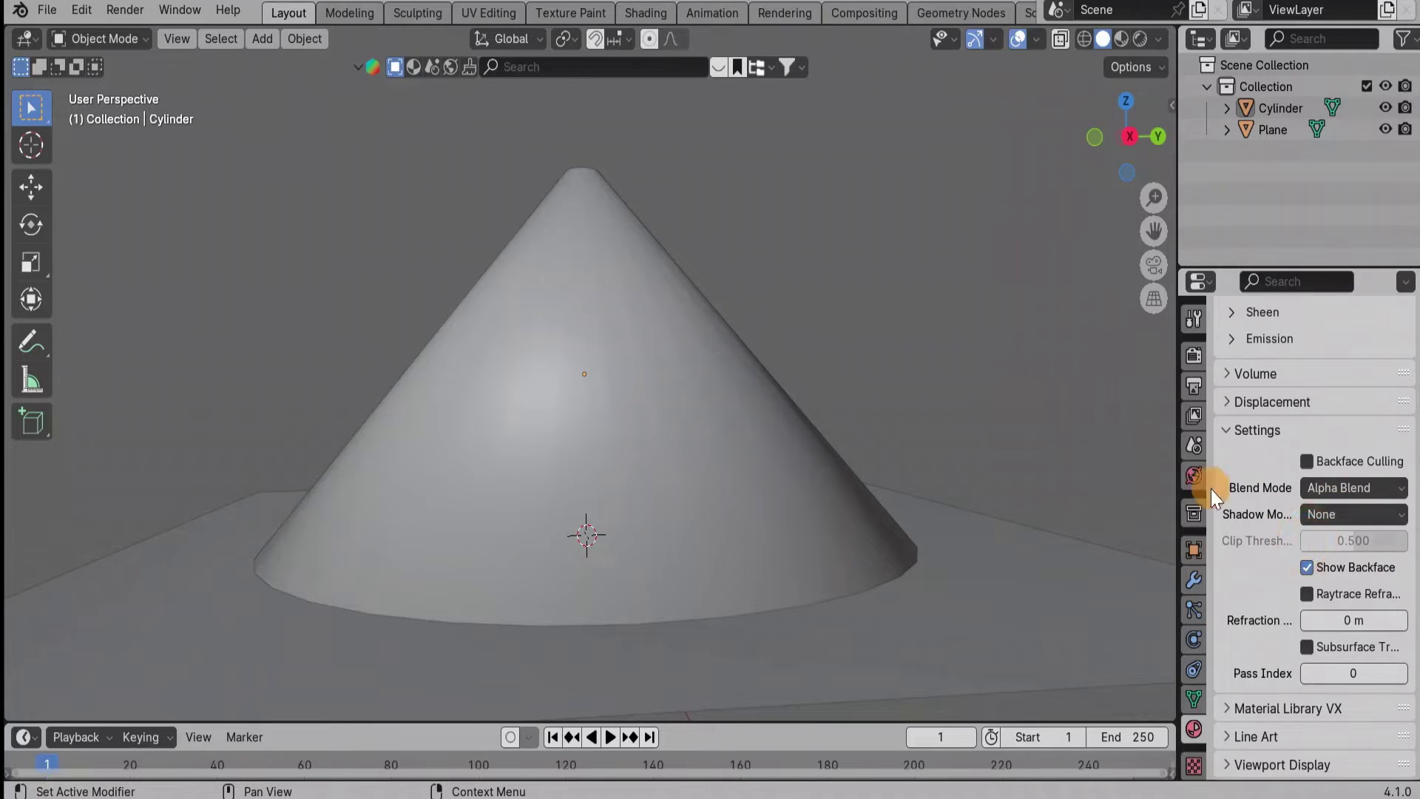
Step: Split the view into a left Shader Editor and a right 3D view in Rendered shading
mouse_move(395, 83)
left_mouse_down()
mouse_move(415, 67)
mouse_move(545, 93)
left_mouse_up()
left_click(29, 37)
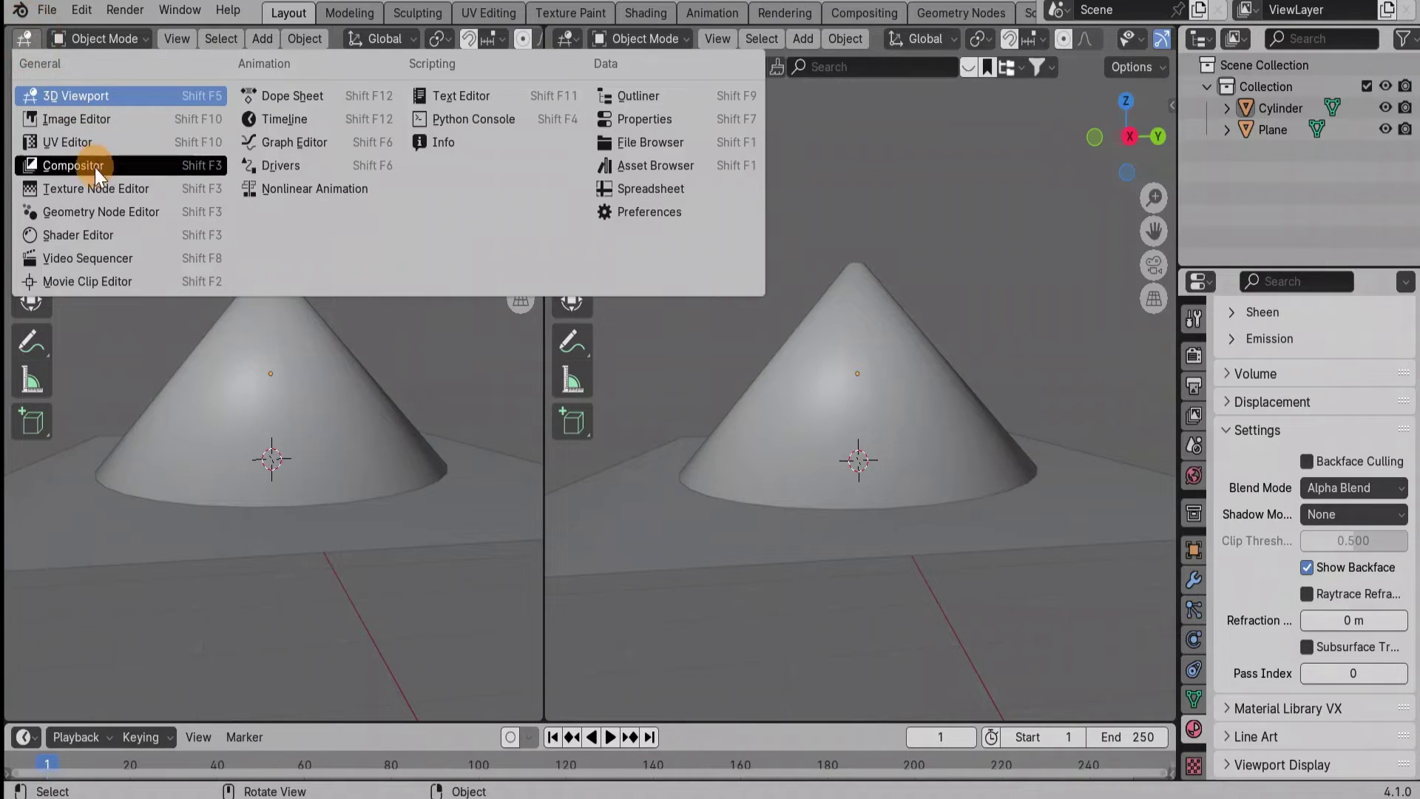
left_click(91, 232)
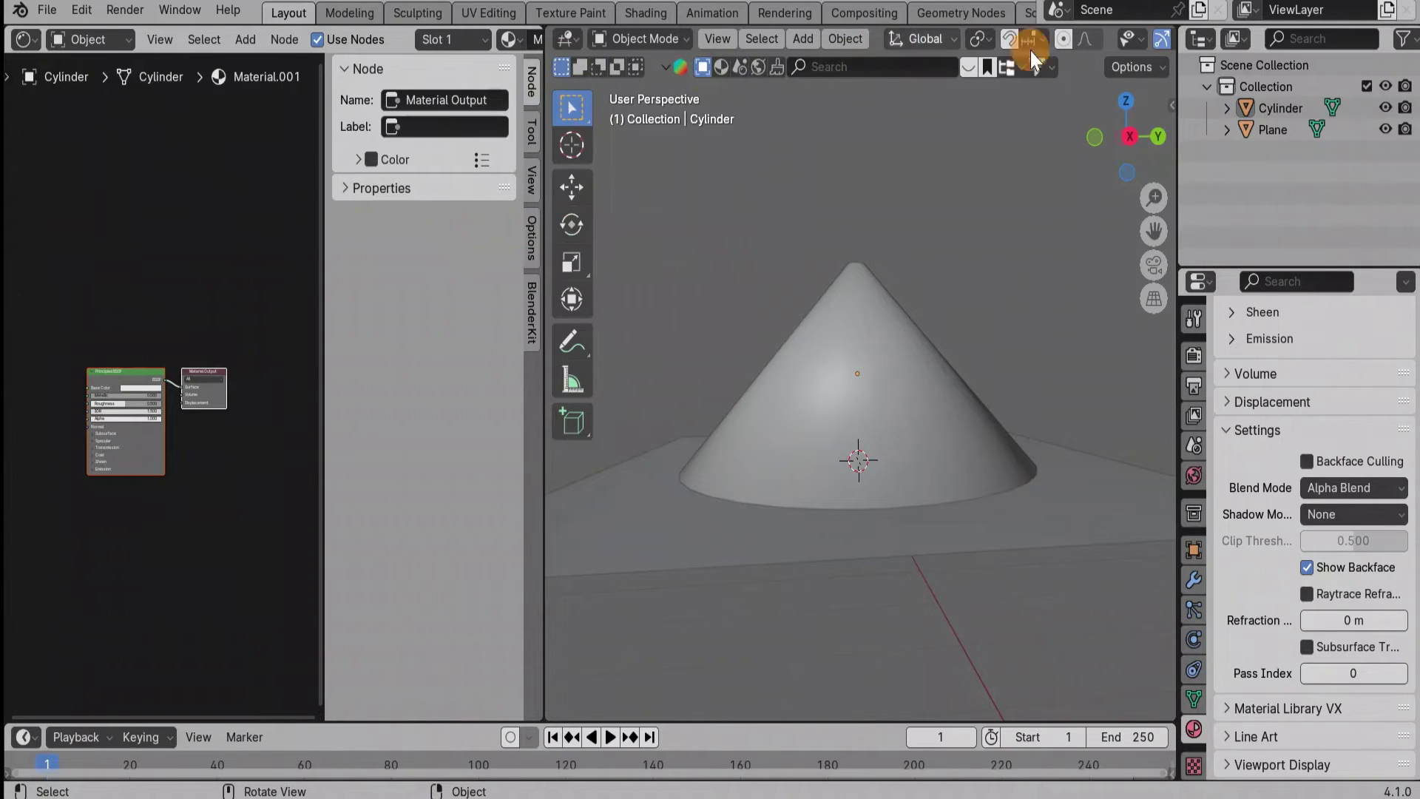
left_click_drag(1174, 94, 1385, 111)
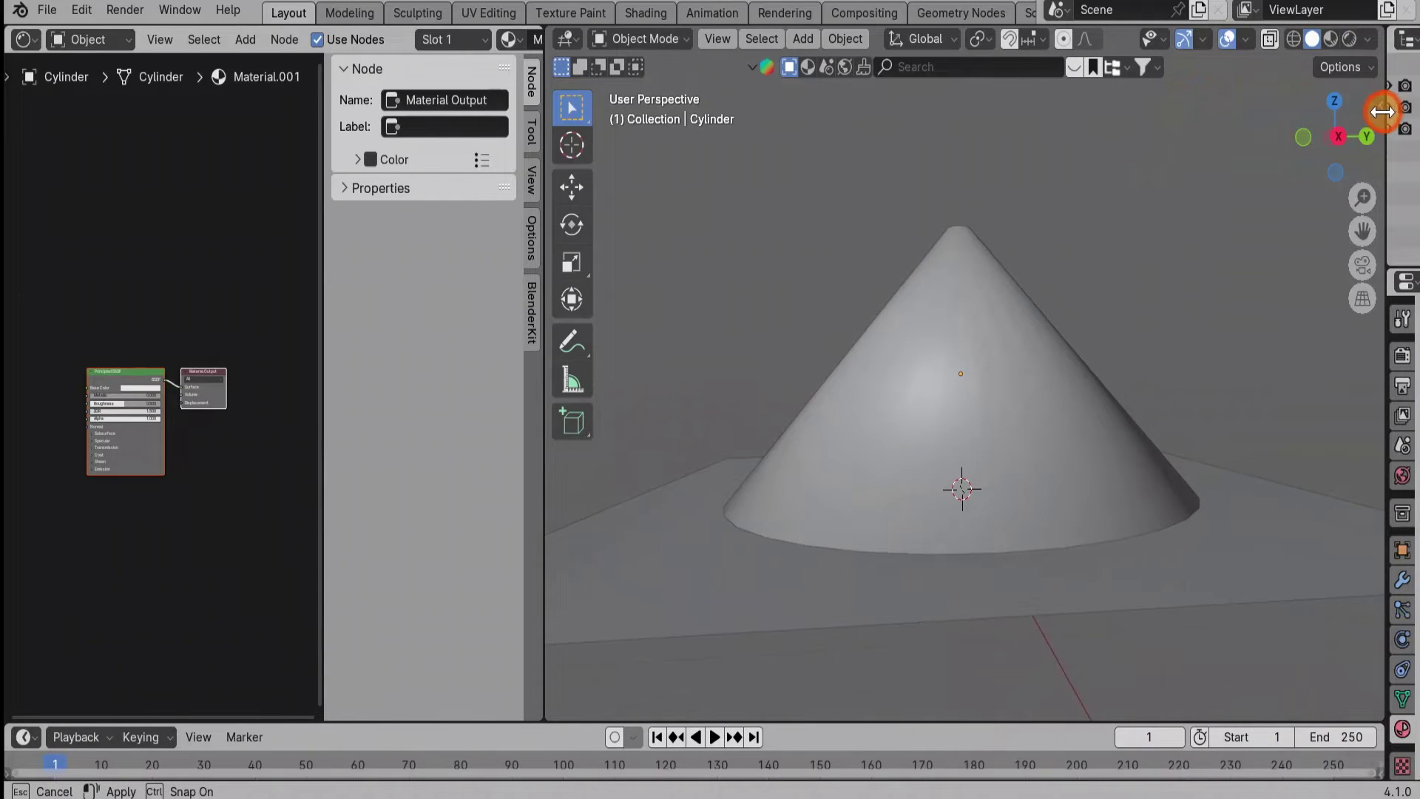
left_click_drag(1385, 111, 1356, 96)
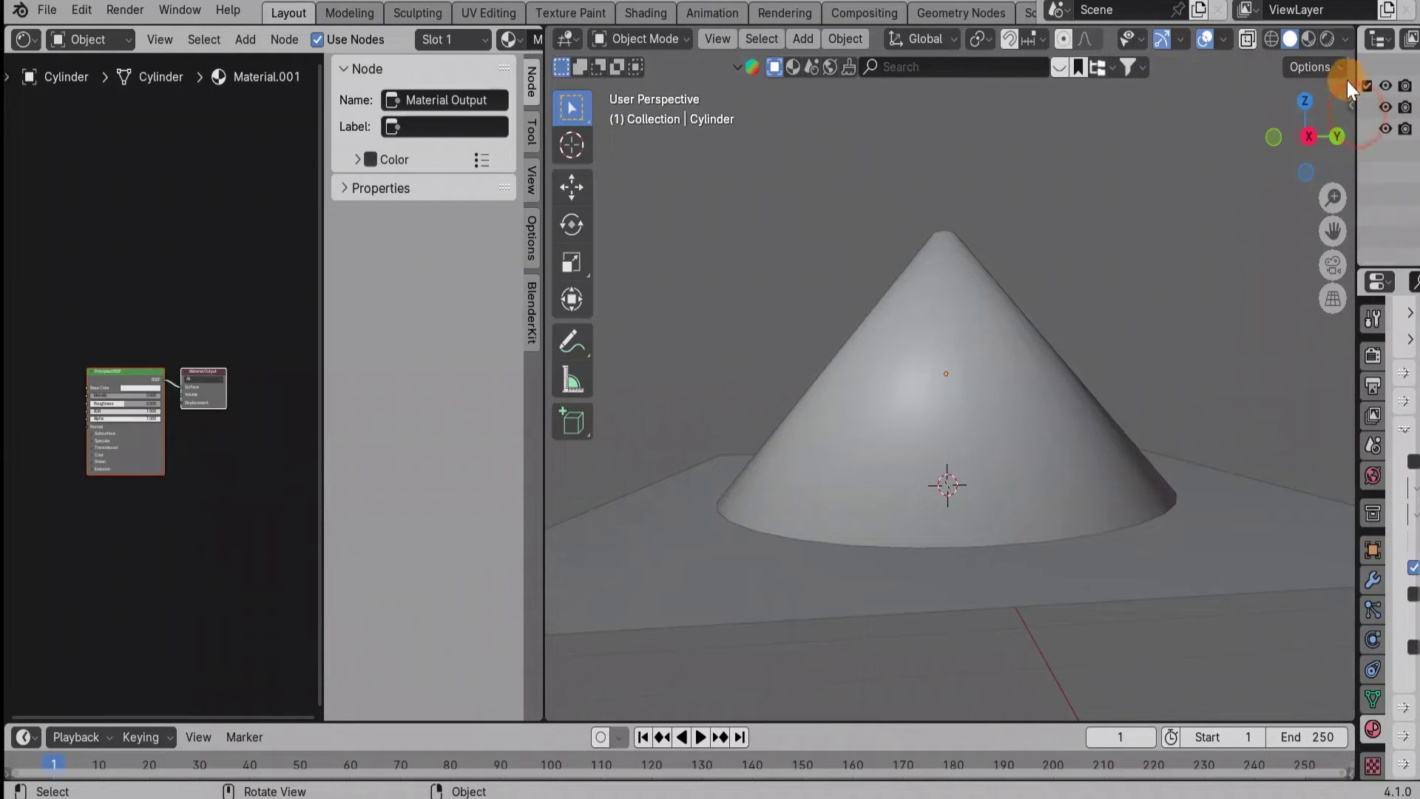
left_click(1327, 38)
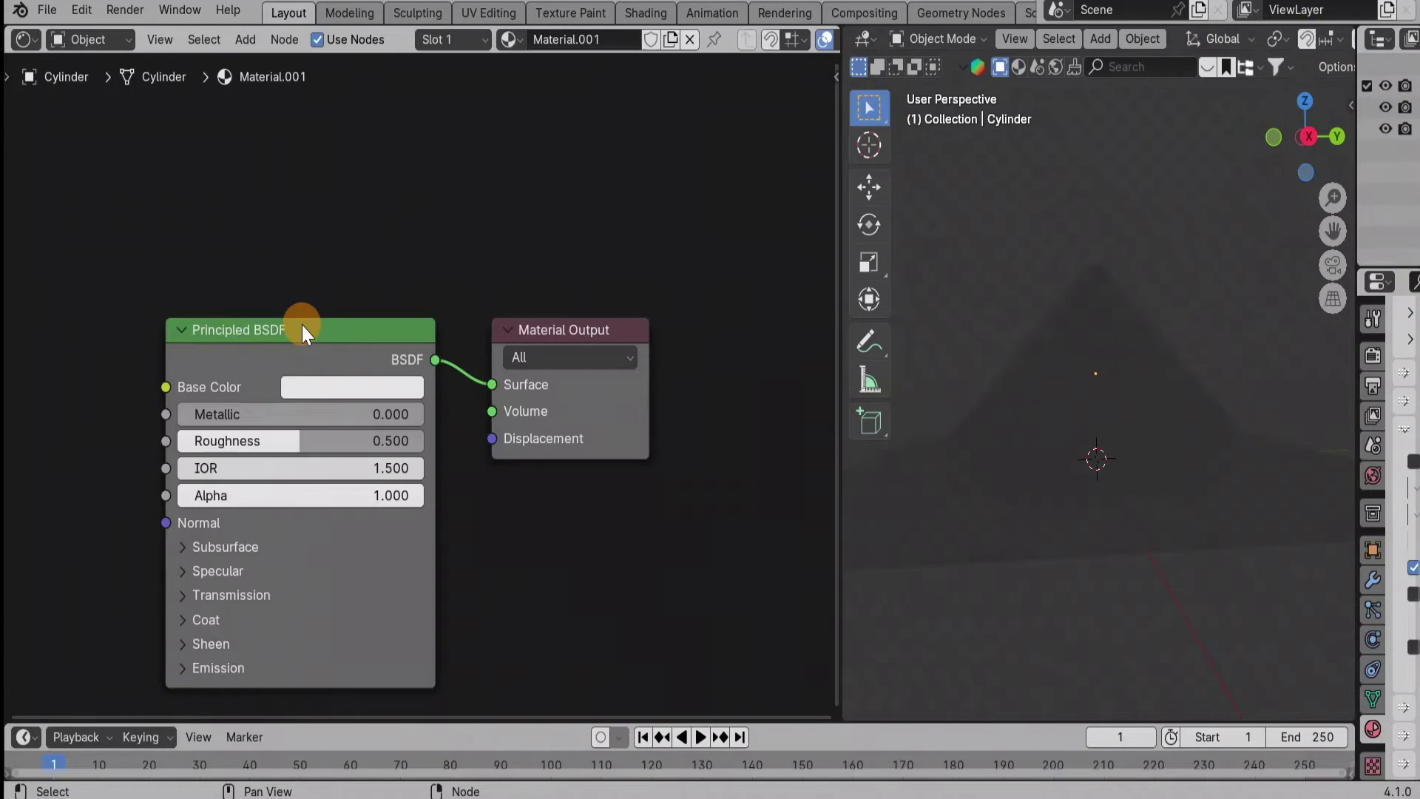
Step: Delete the Principled BSDF node from the cone's material
left_click(302, 329)
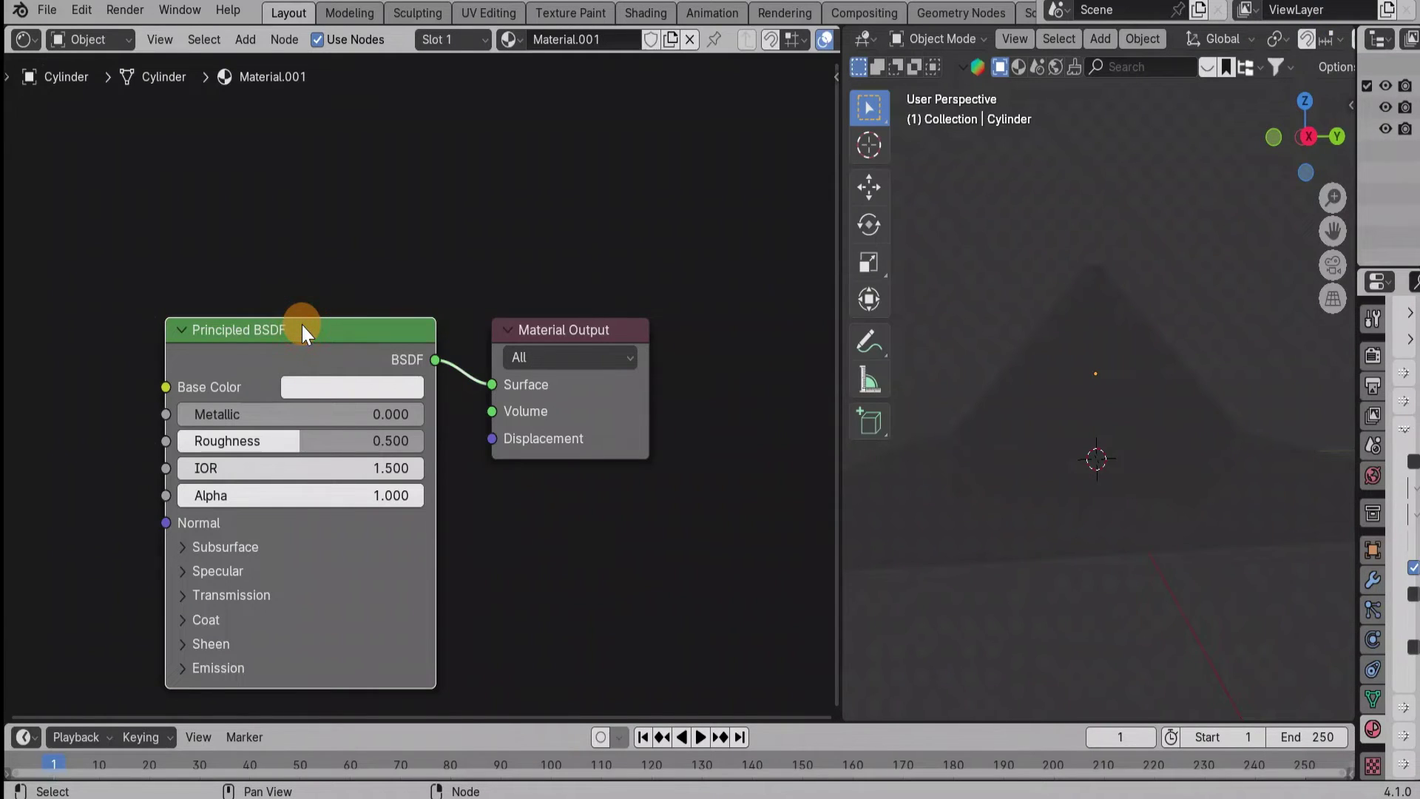
key("x")
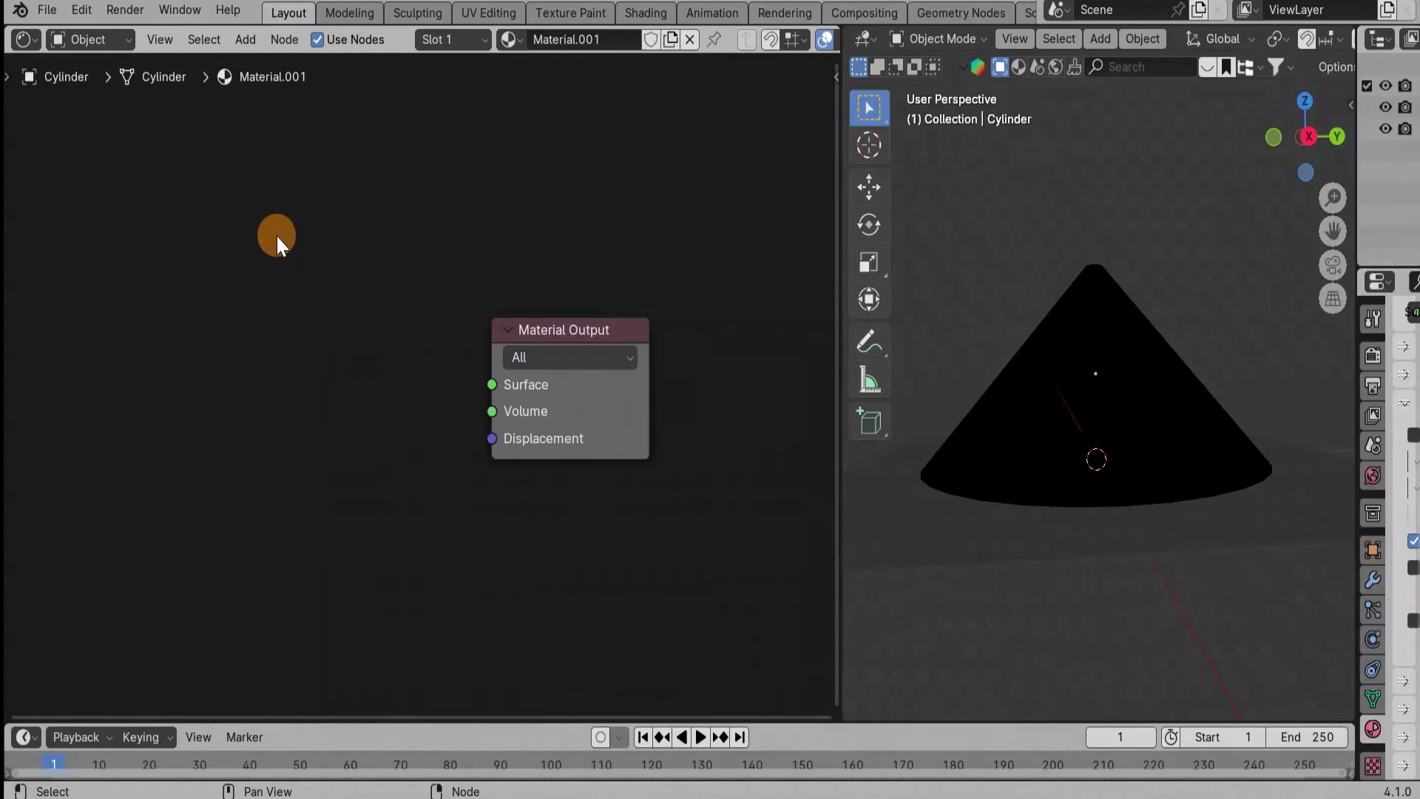
left_click(252, 49)
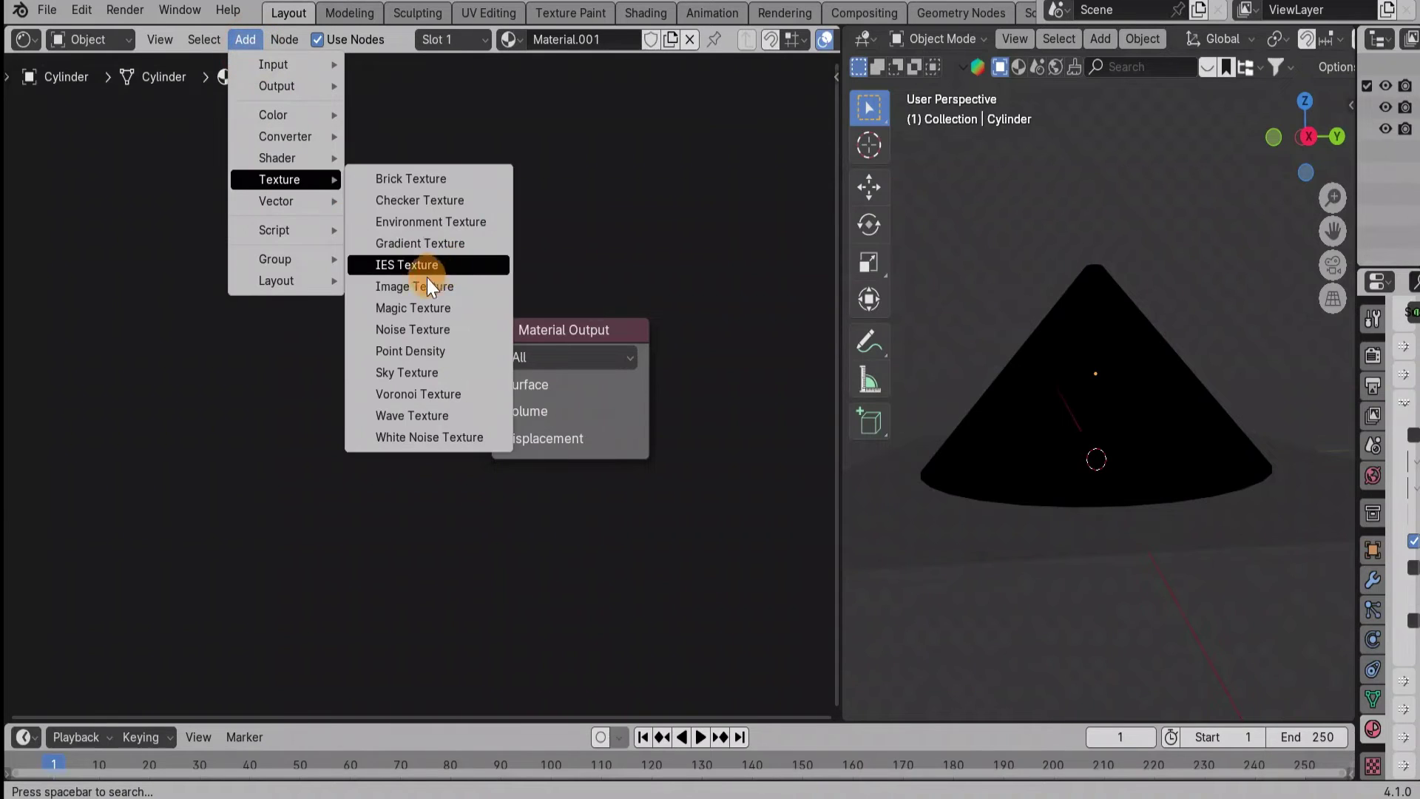
left_click(255, 420)
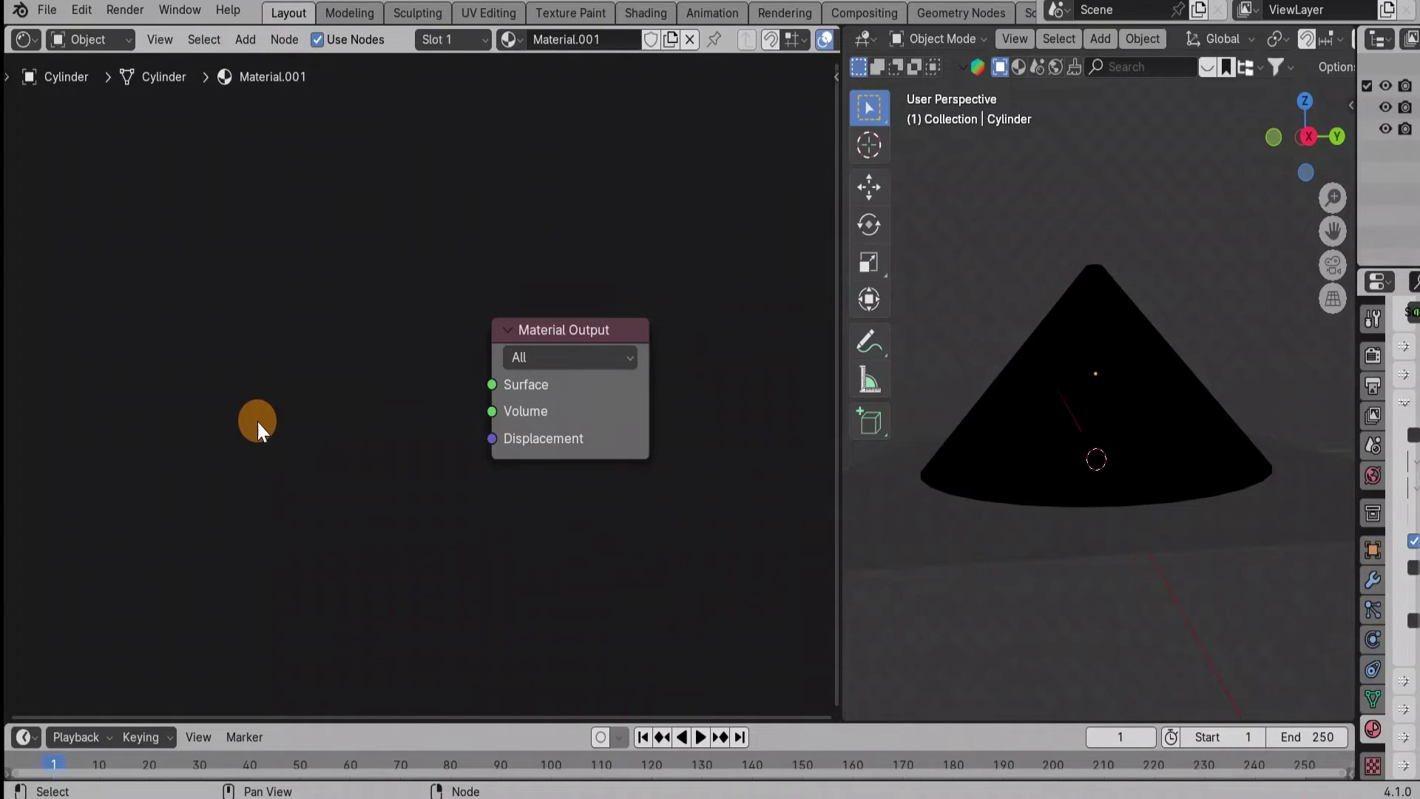
Step: Add a Mix Shader node placed left of Material Output
key("shift+a")
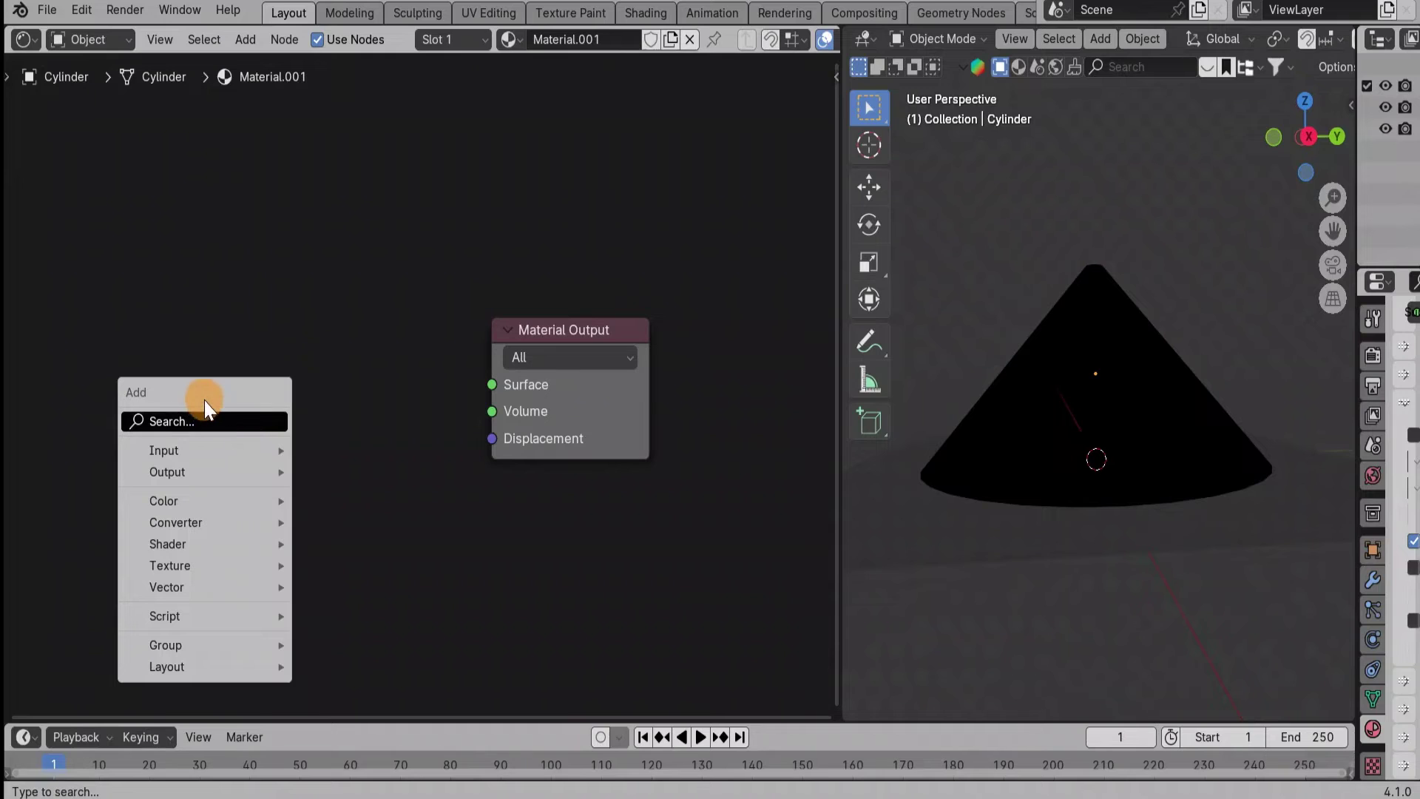
left_click(205, 419)
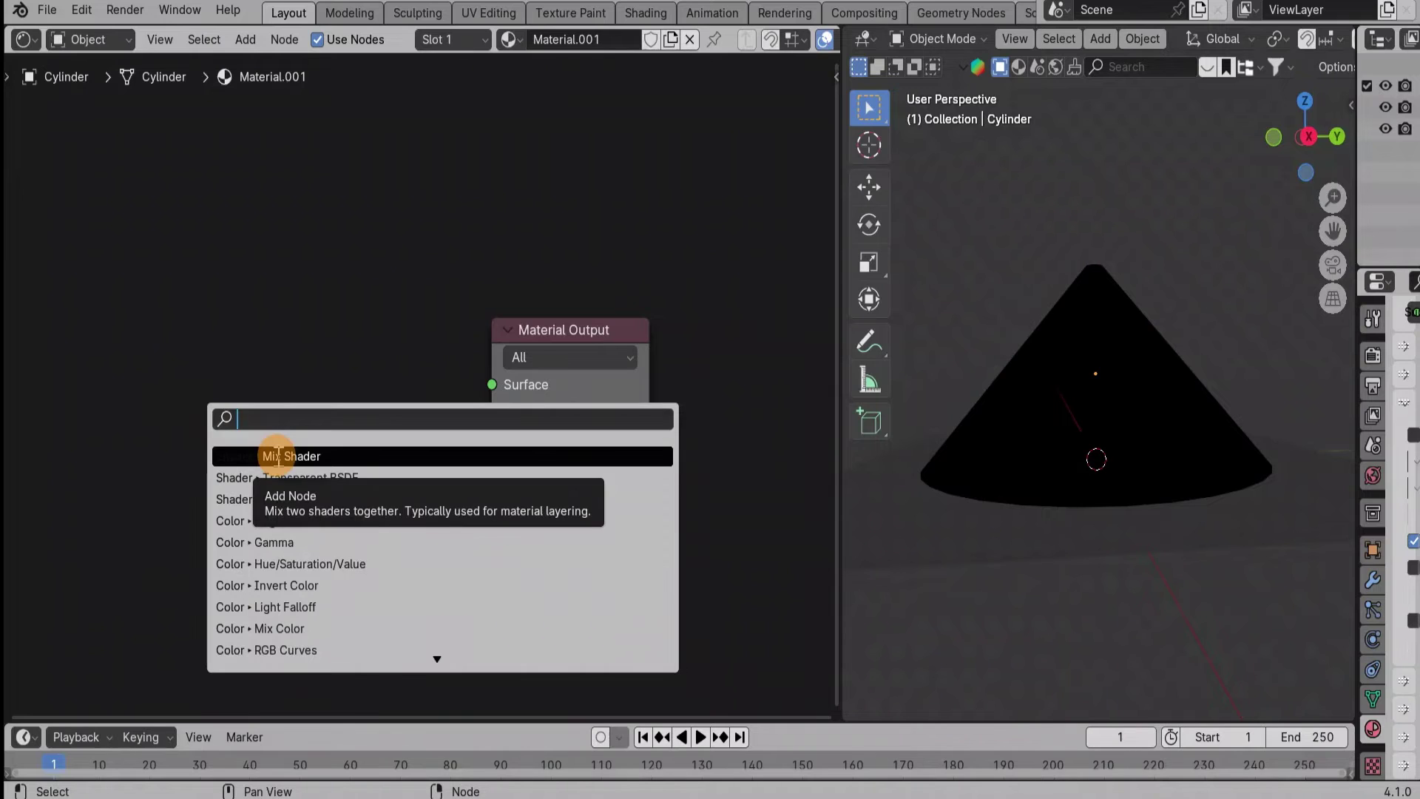
left_click(278, 455)
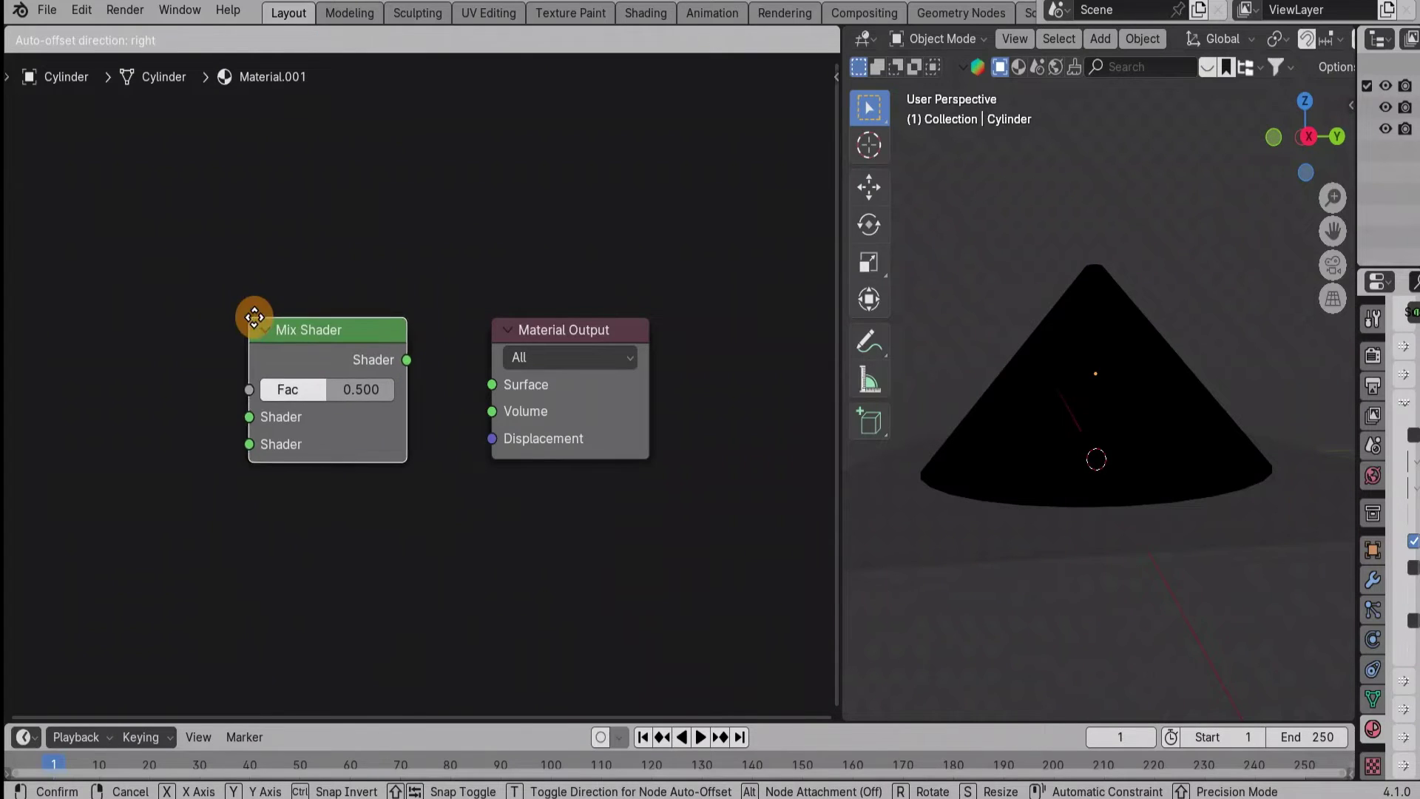
left_click(269, 307)
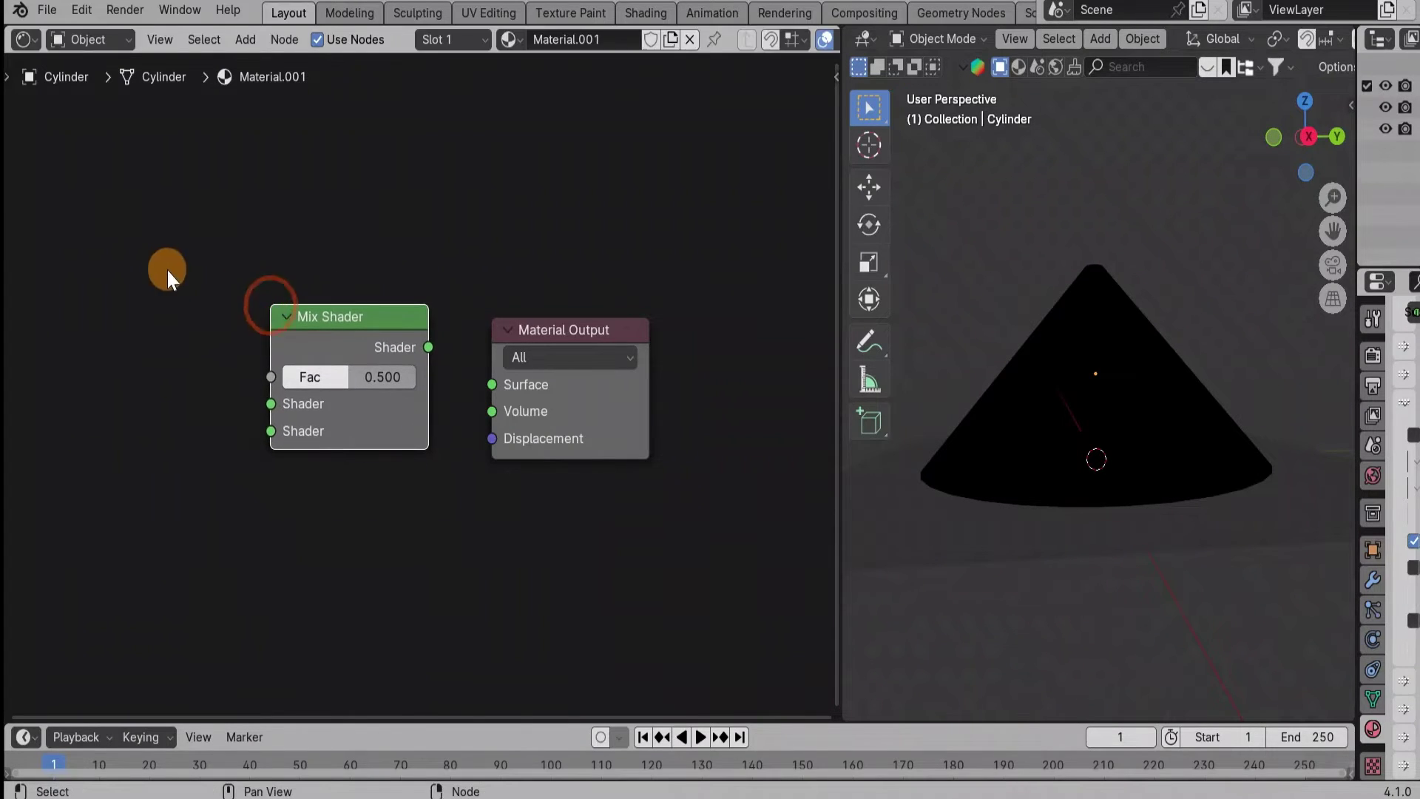
left_click(160, 265)
Step: Add a Transparent BSDF node below-left of the Mix Shader
key("shift+a")
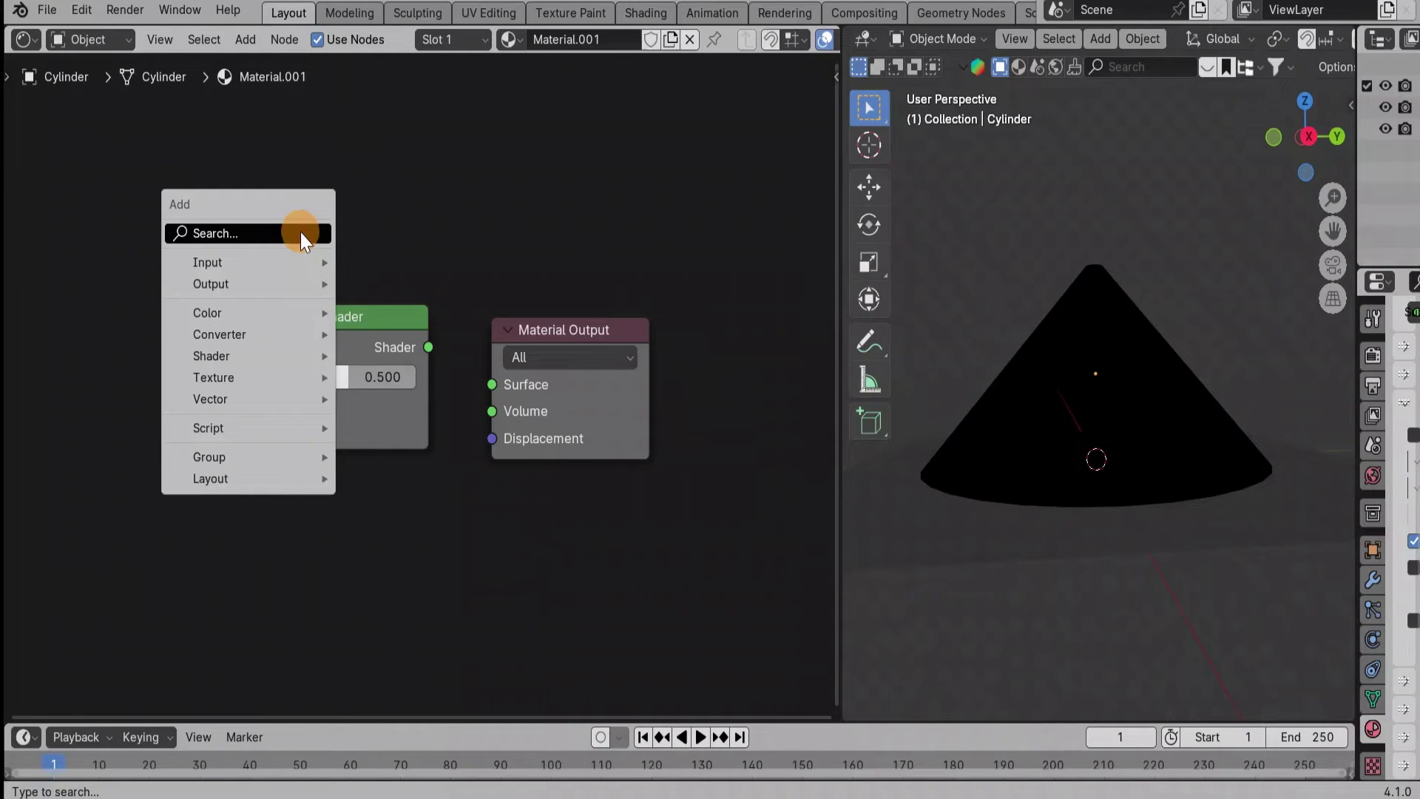
left_click(300, 233)
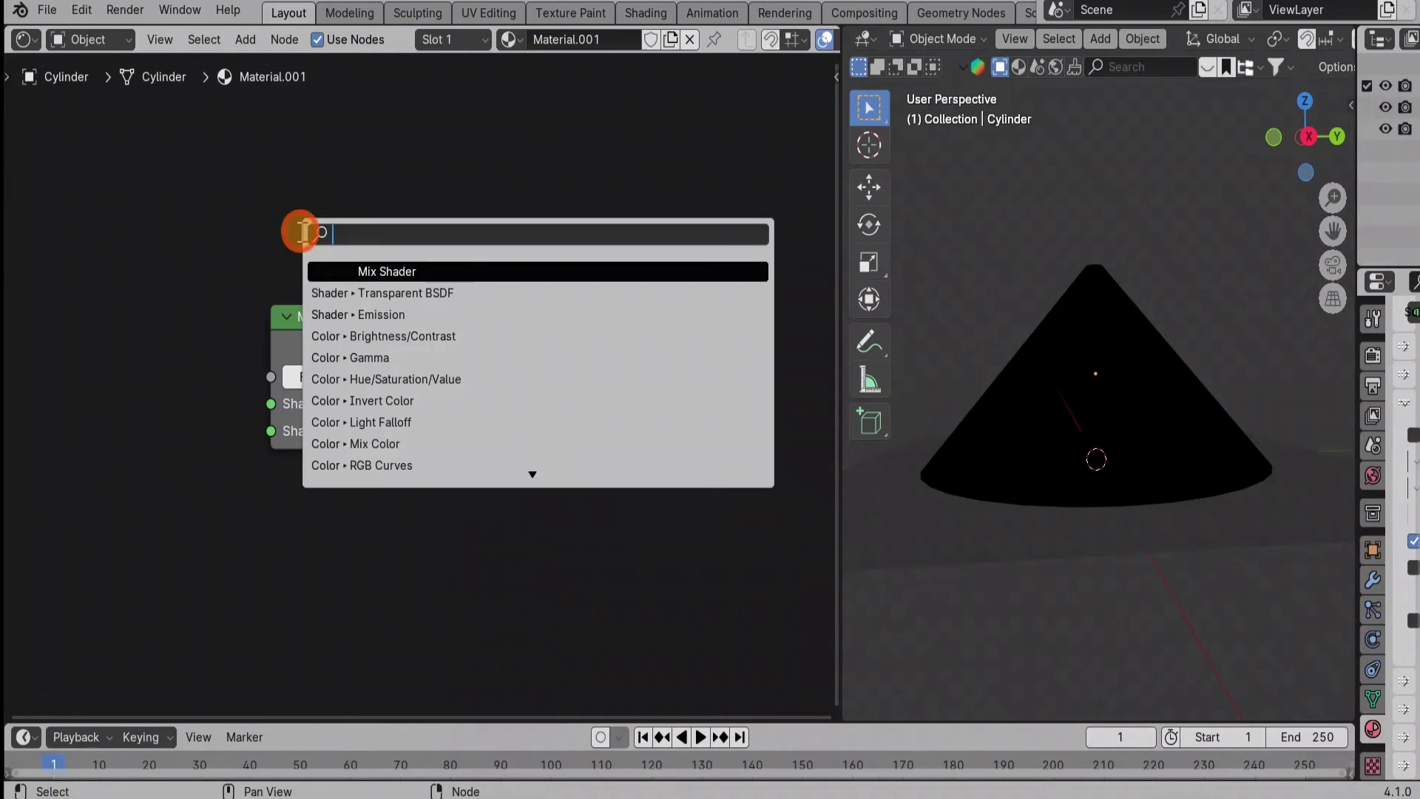
left_click(399, 294)
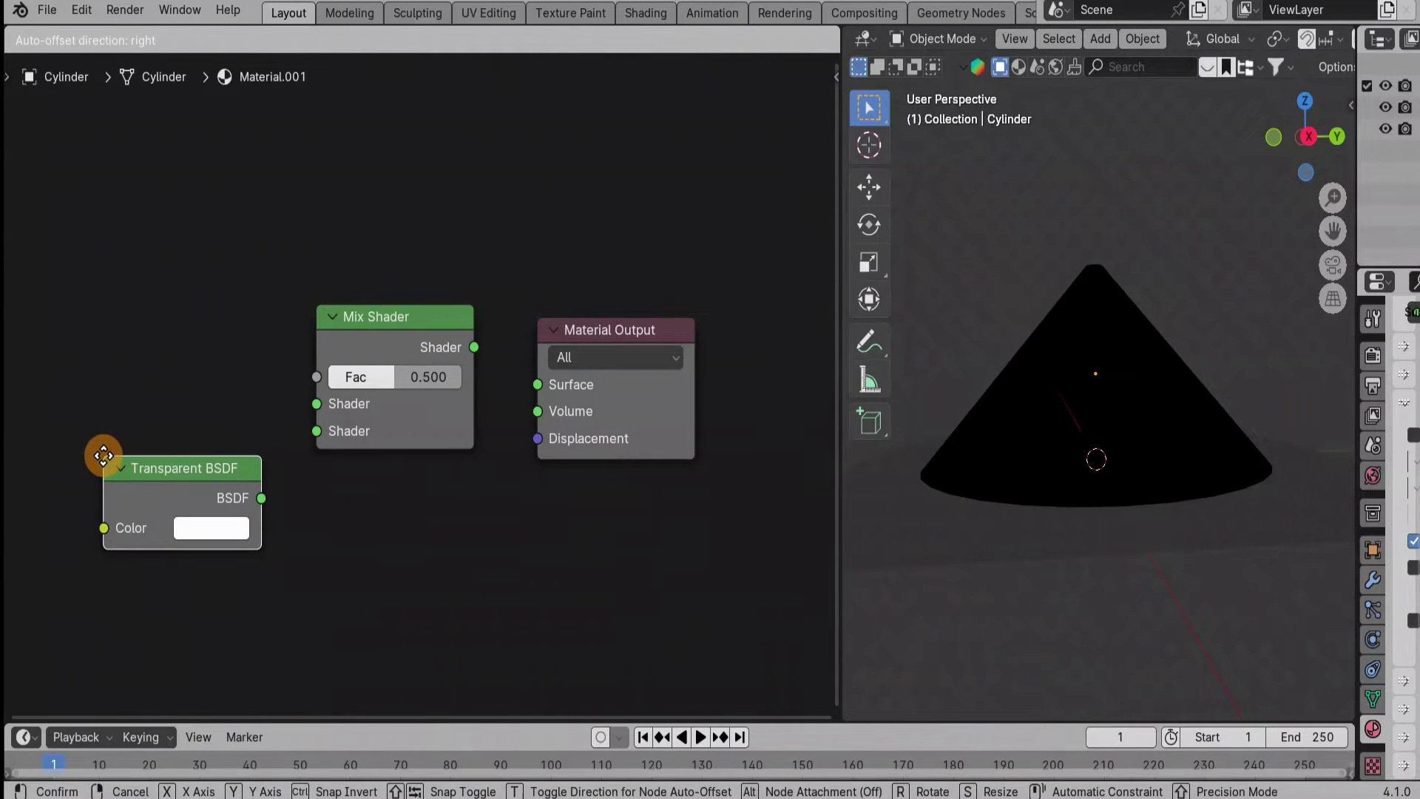
left_click(104, 457)
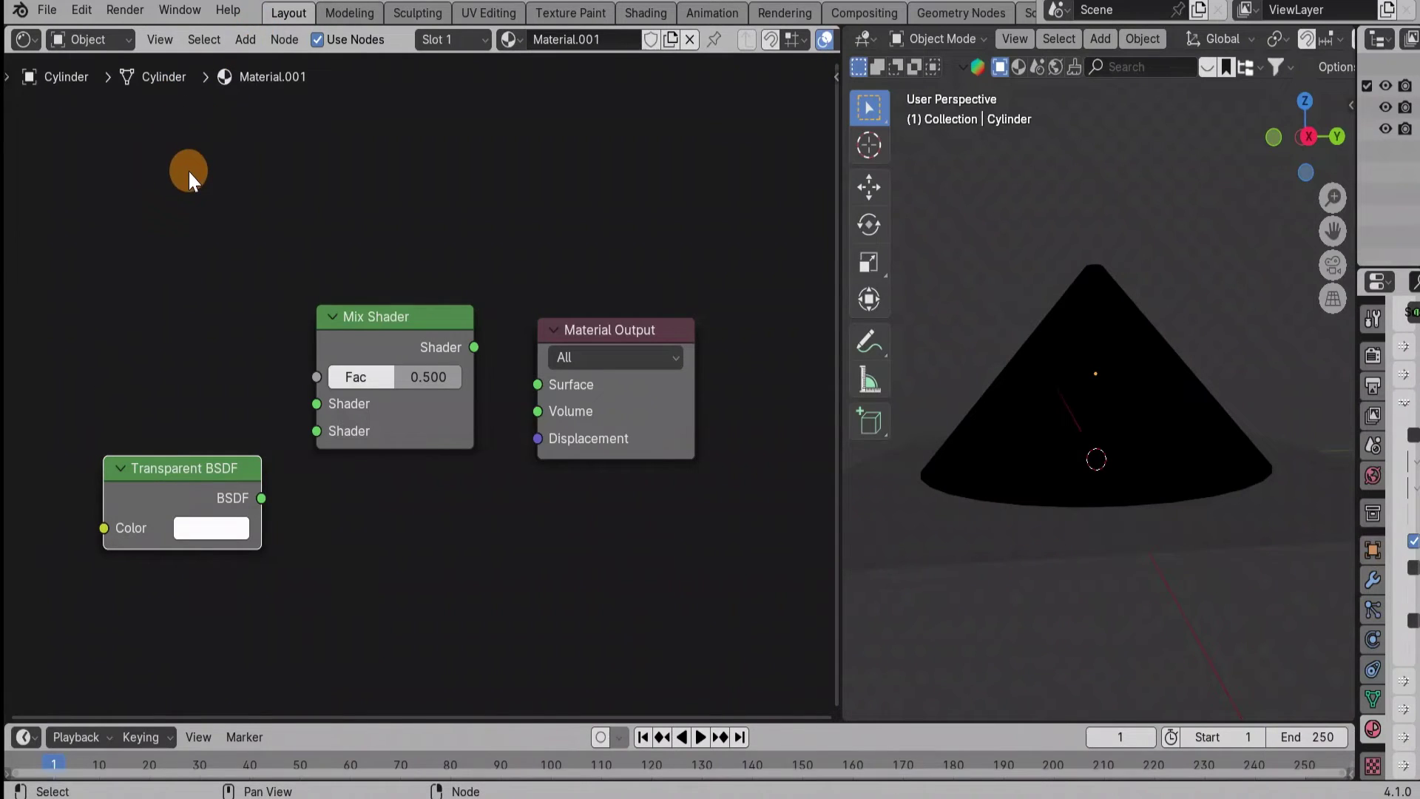
Step: Add an Emission node above the Transparent BSDF
key("shift+a")
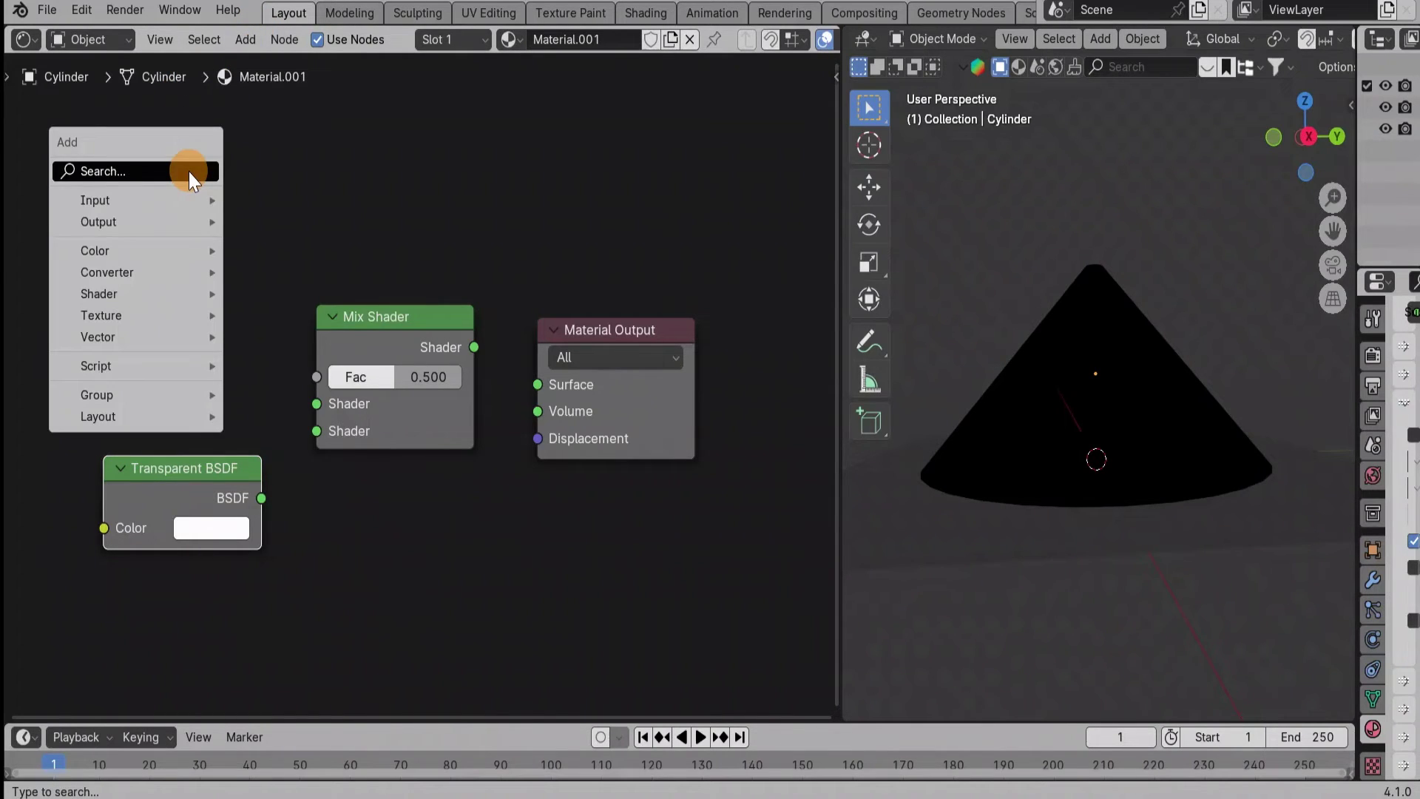
left_click(189, 172)
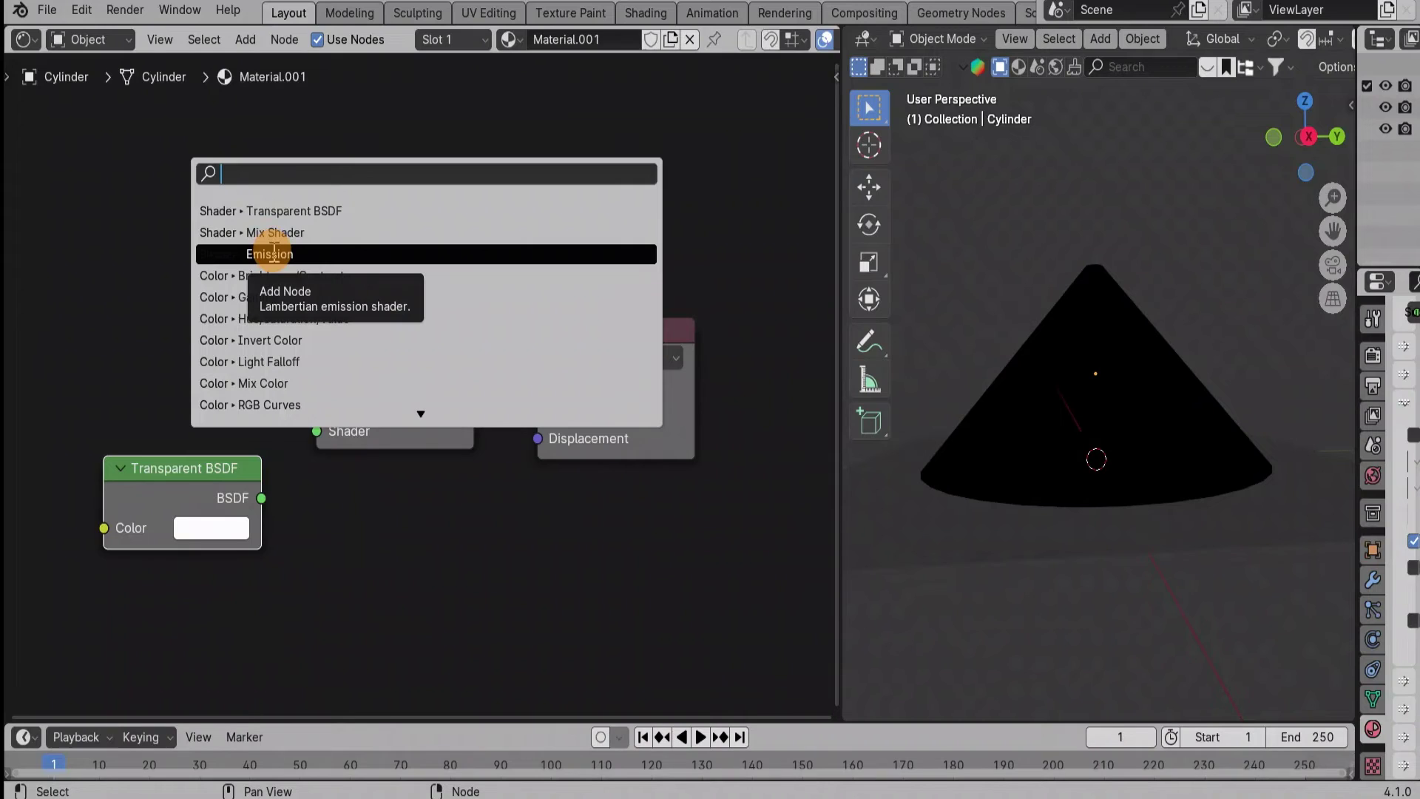
left_click(274, 254)
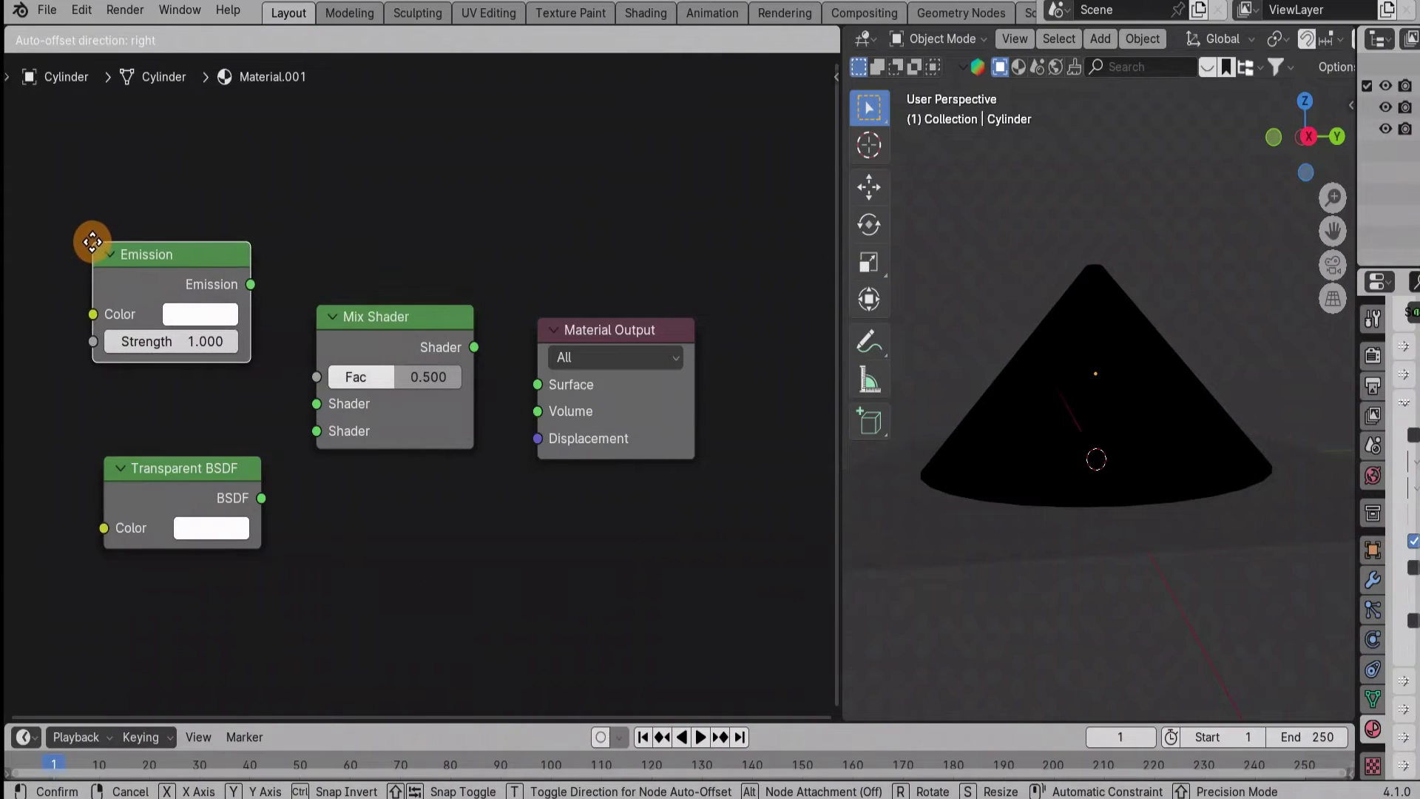
left_click(93, 238)
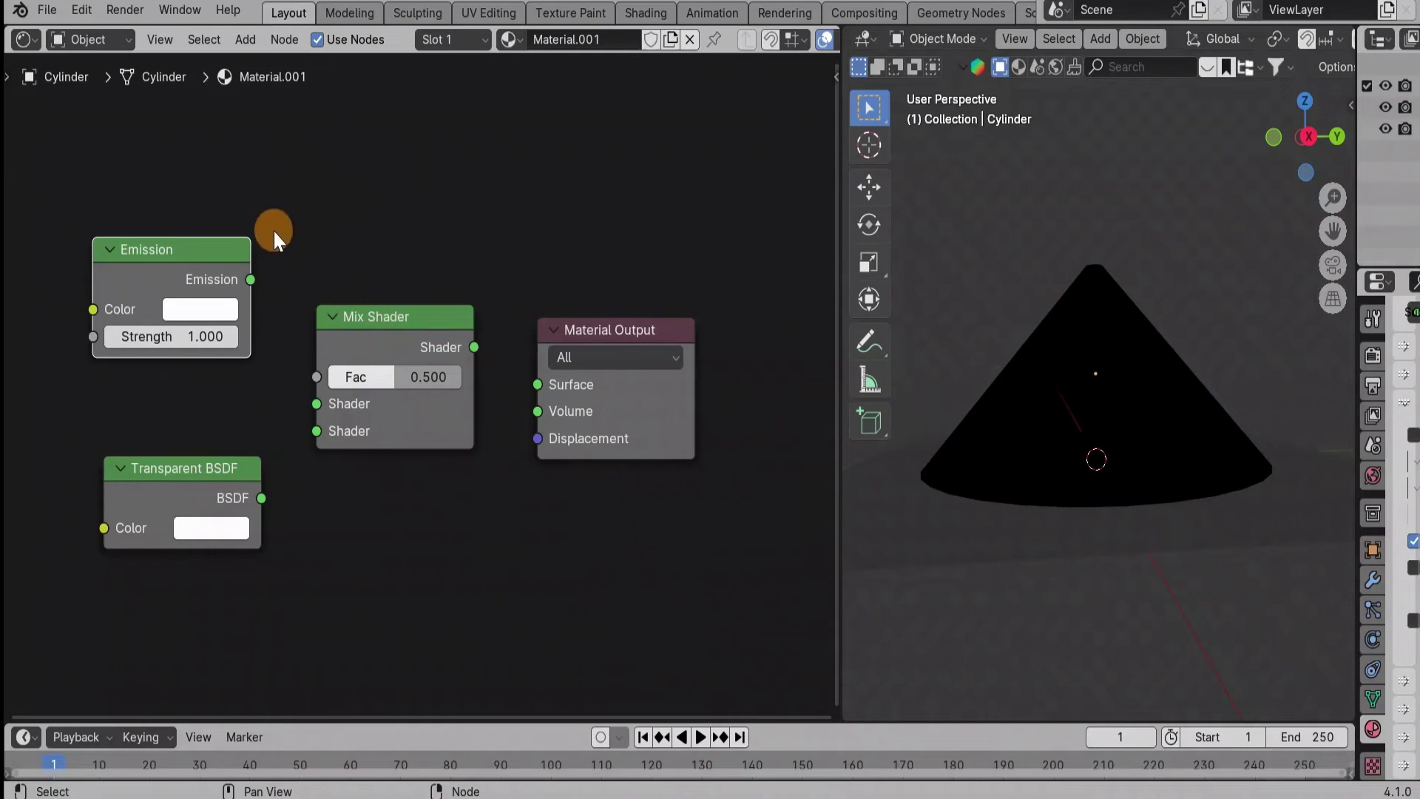
Step: Link Emission and Transparent BSDF into the Mix Shader, and Mix Shader into Material Output Surface
left_click_drag(252, 279, 315, 404)
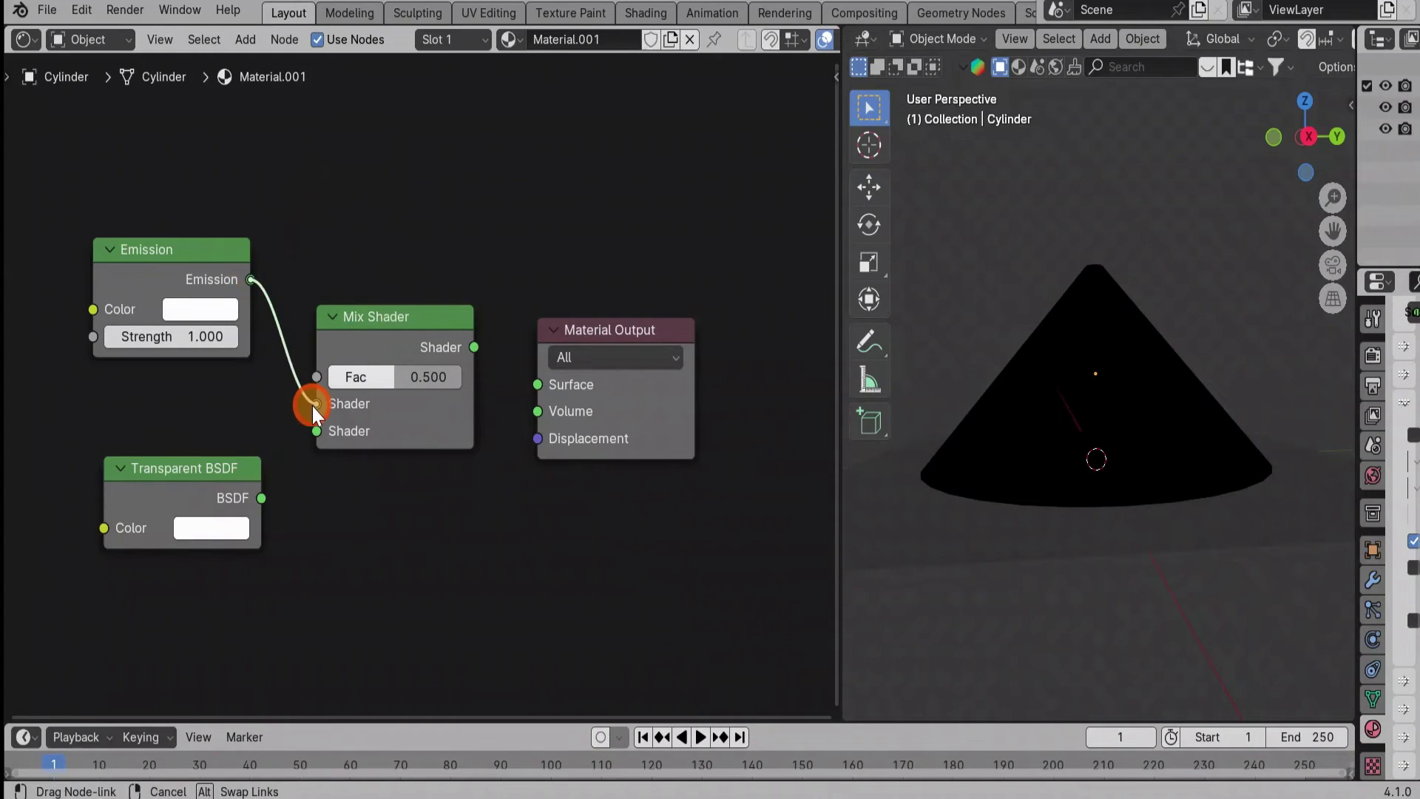
left_click_drag(261, 496, 317, 431)
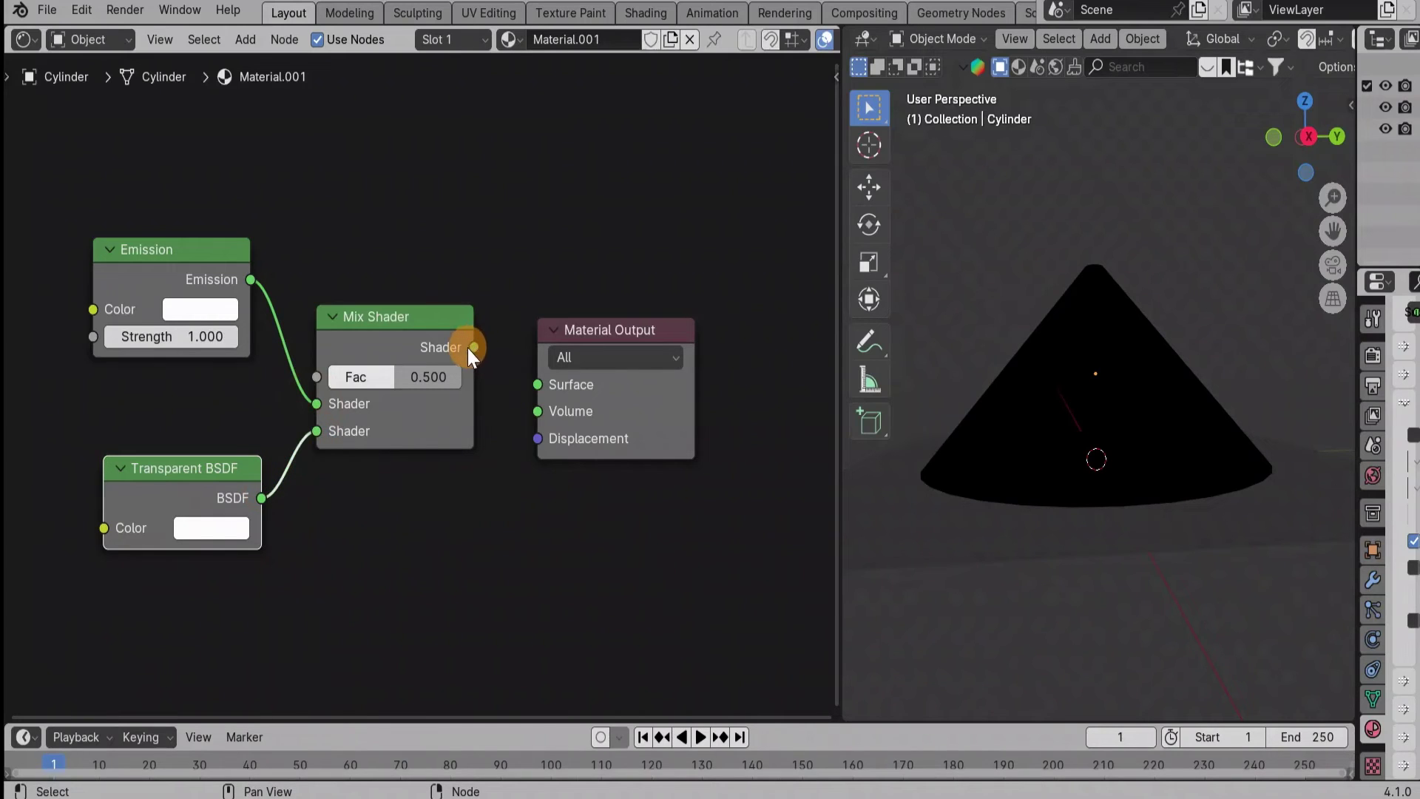
left_click_drag(474, 347, 537, 384)
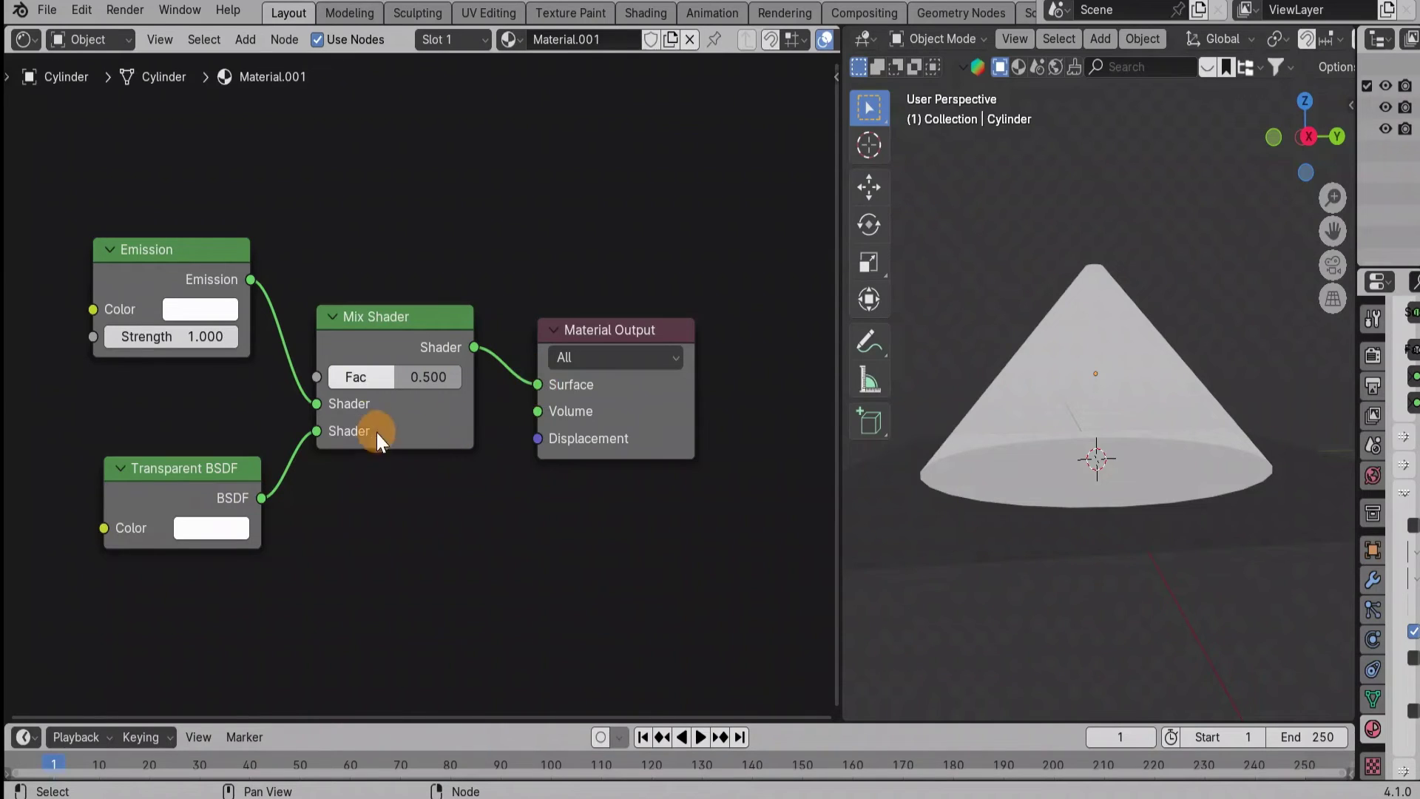
Step: Set the Emission colour to a light cyan blue with hue about 0.577
left_click(202, 313)
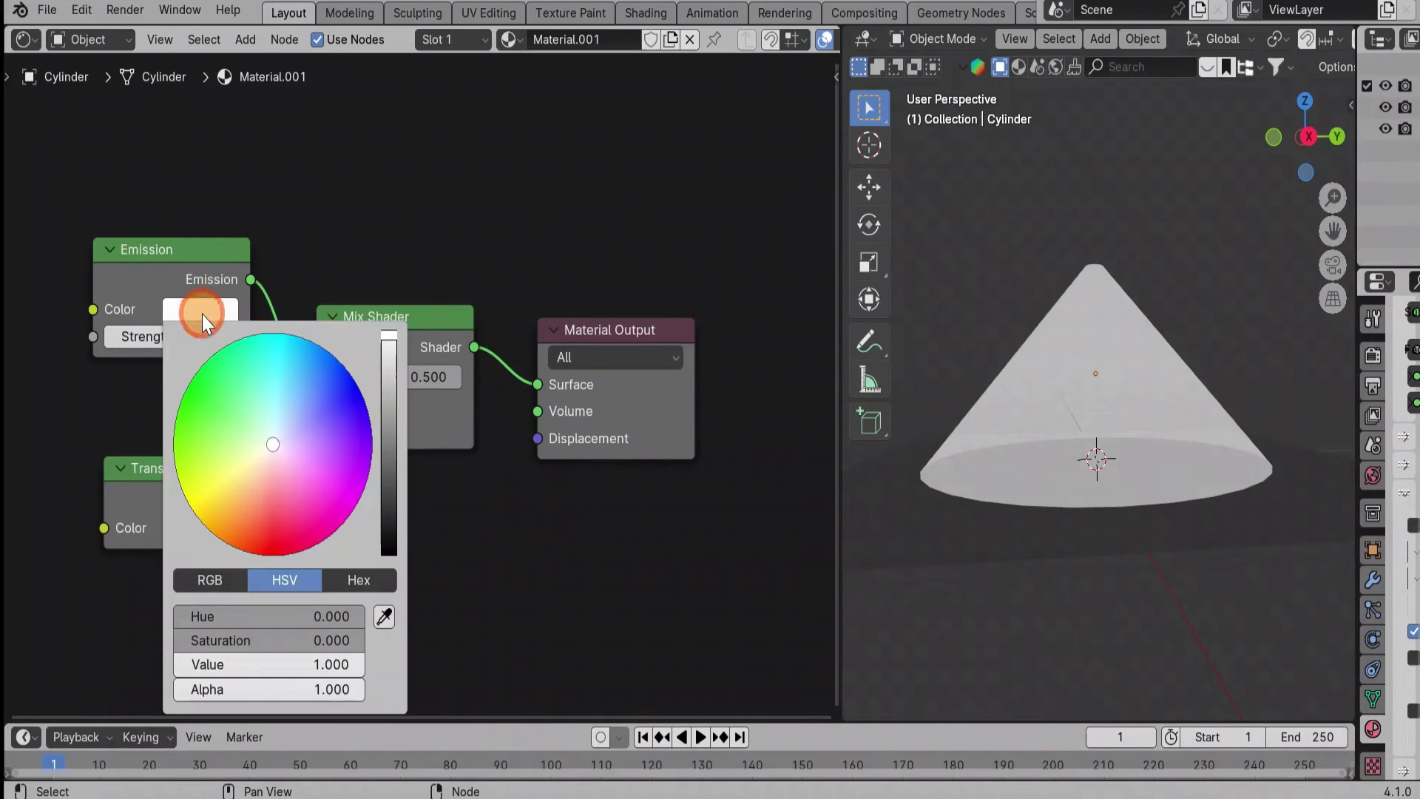
left_click(195, 500)
left_click(189, 409)
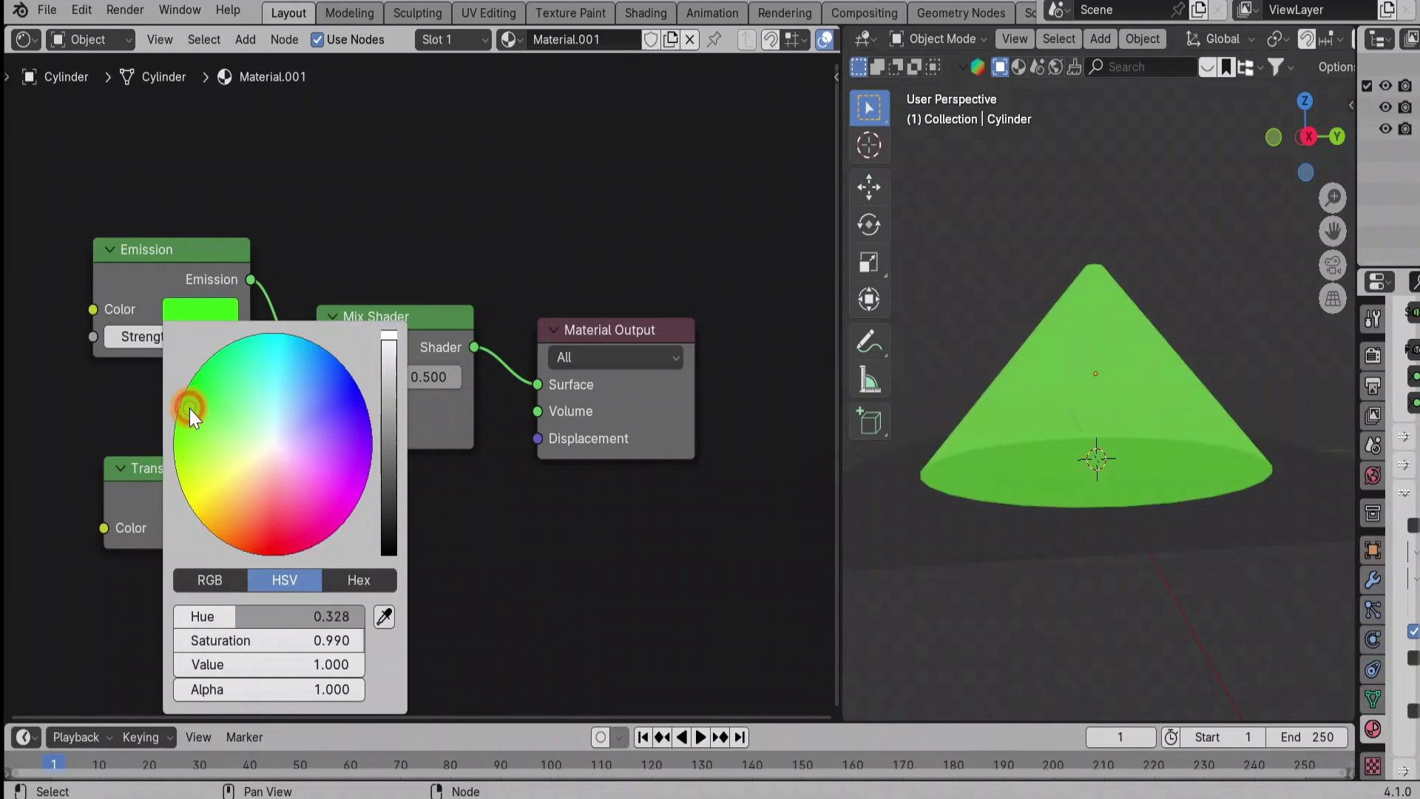
left_click(298, 353)
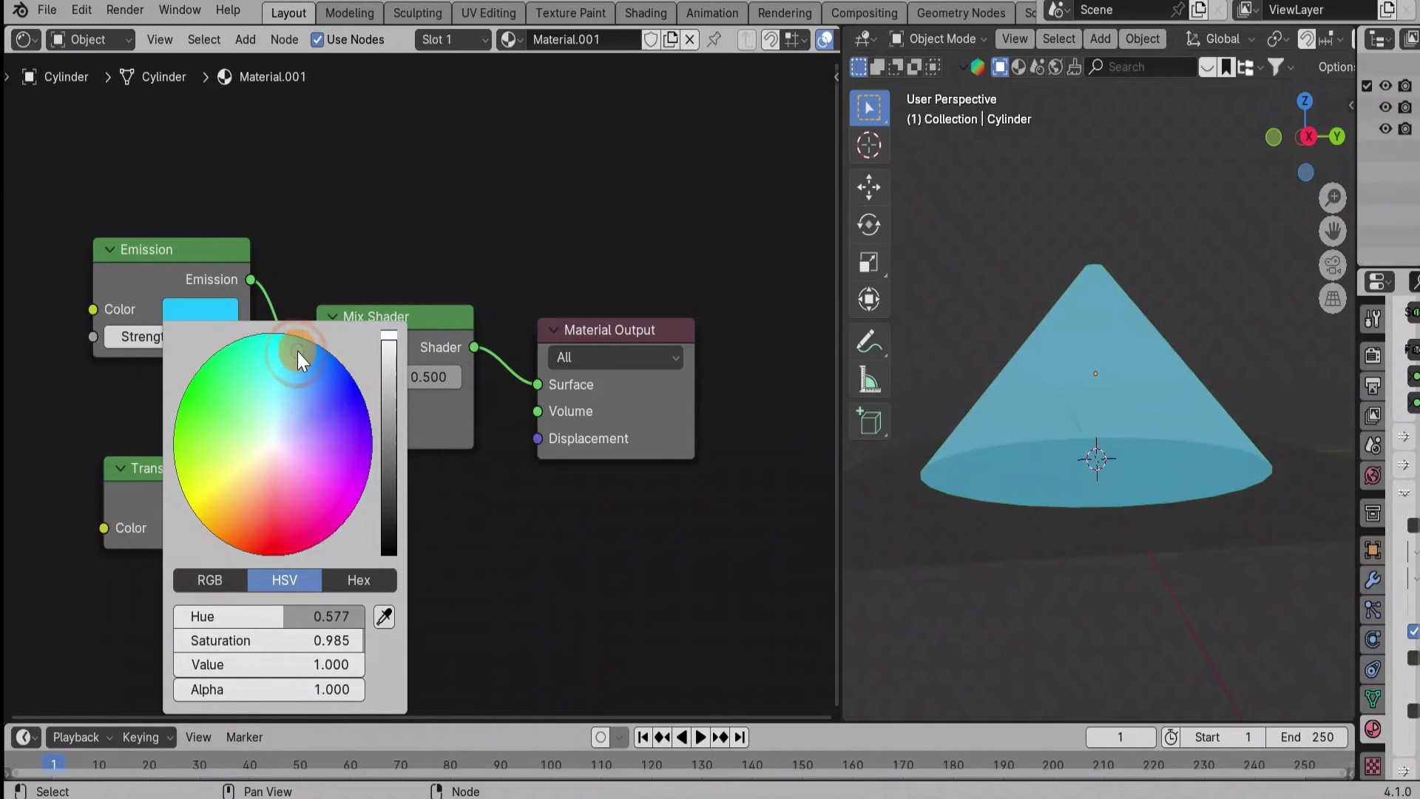
left_click(500, 560)
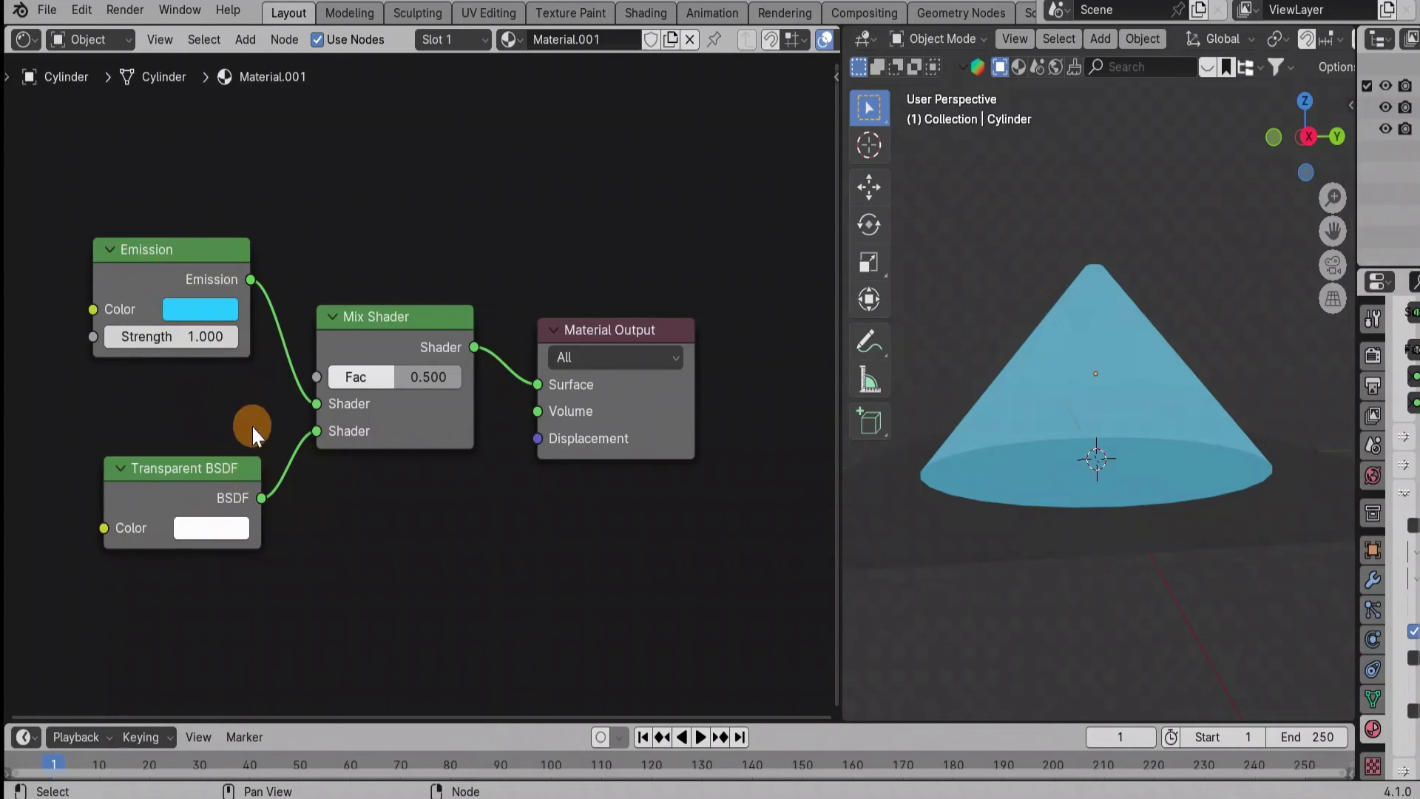
Step: Lower the Emission Strength to 0.400
left_click_drag(143, 336, 246, 335)
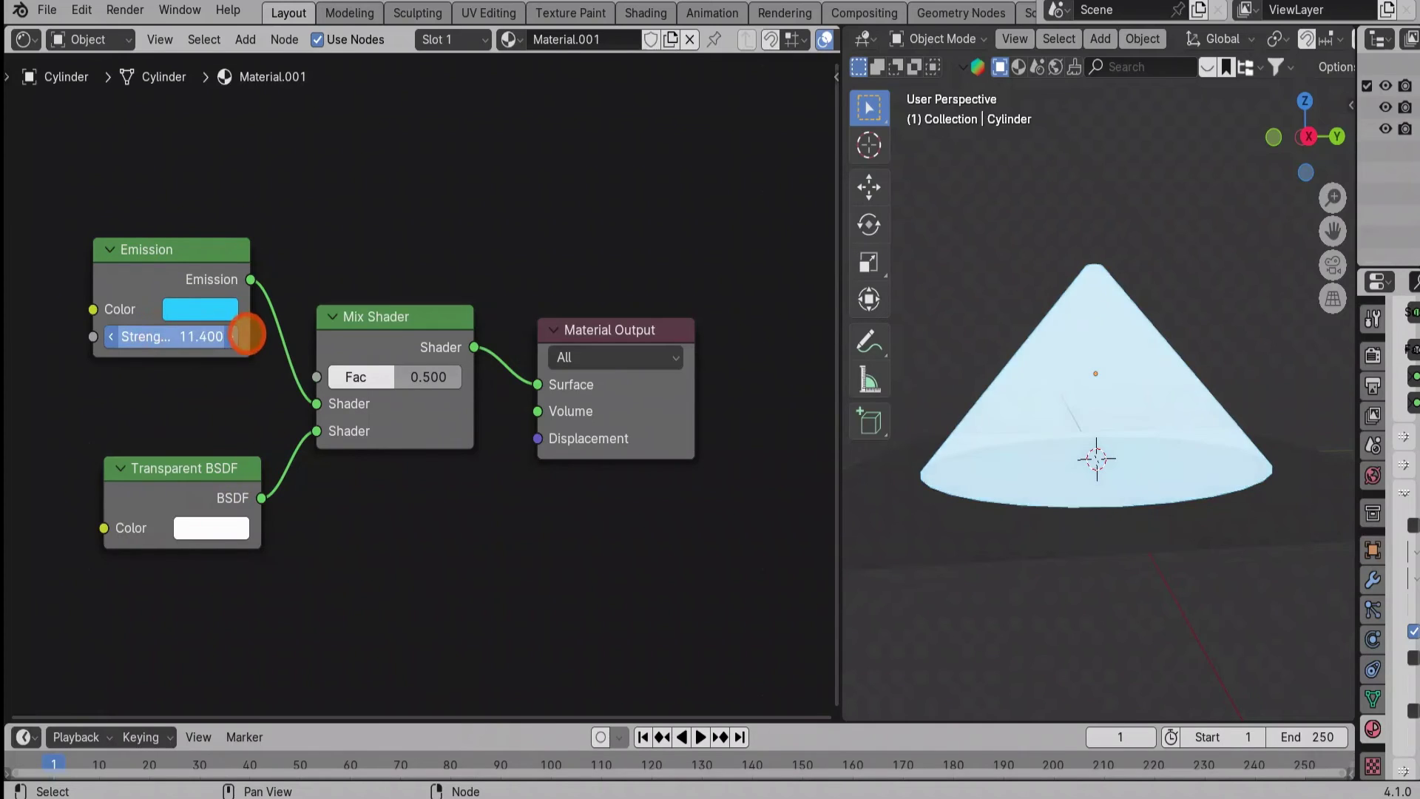
key("BackSpace")
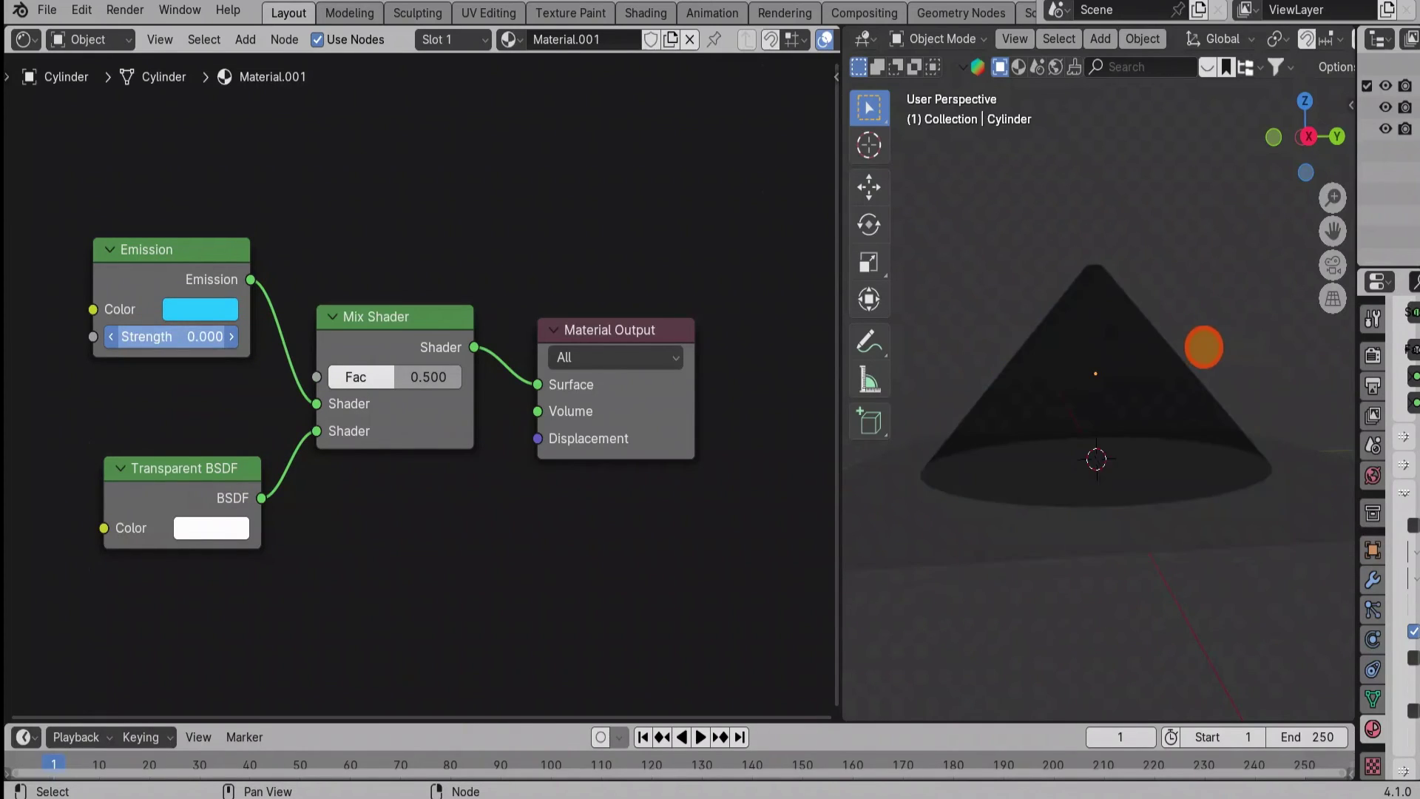
mouse_move(205, 337)
left_mouse_down()
mouse_move(185, 336)
mouse_move(212, 337)
left_mouse_up()
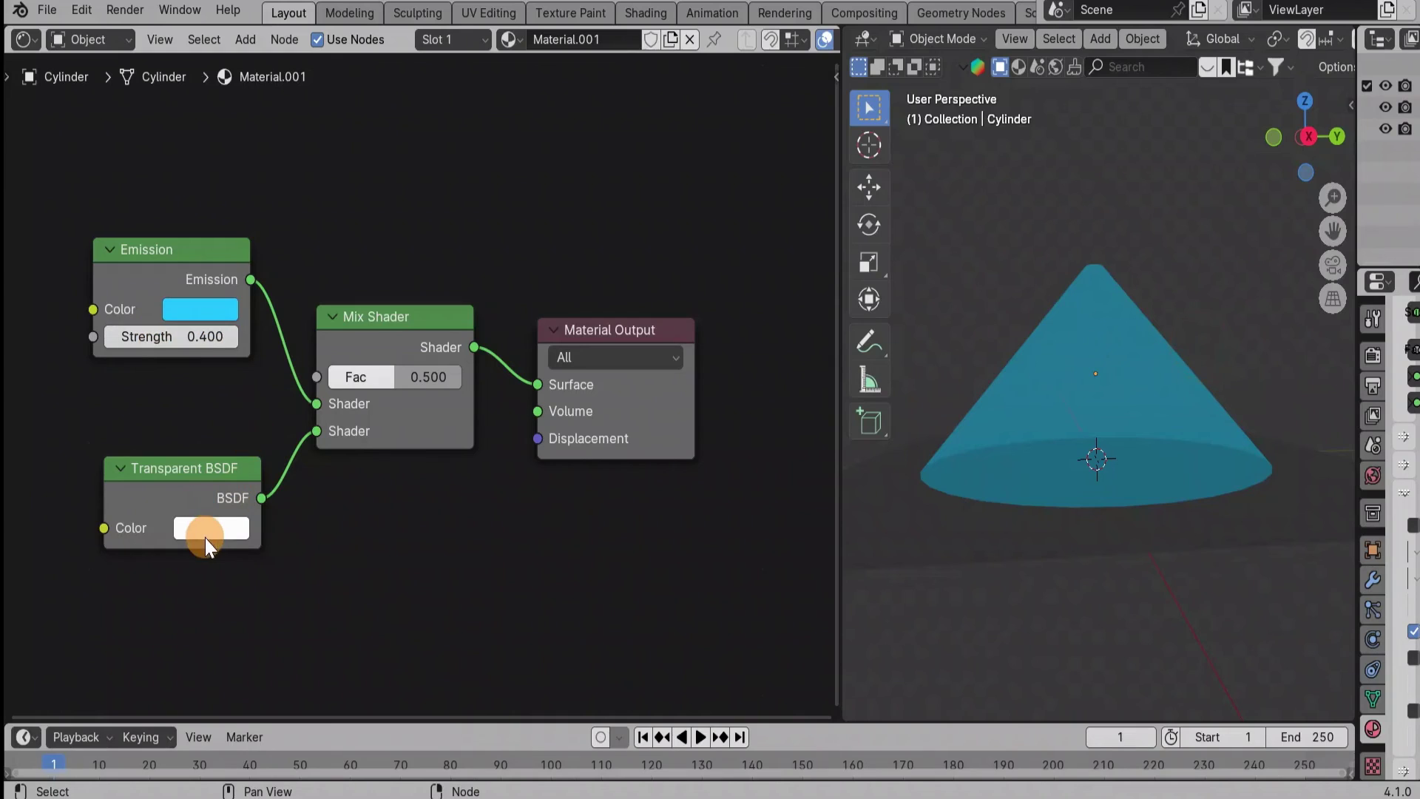
Step: Bring the Mix Shader Fac down to 0.000 so the cone renders solid cyan
left_click(373, 379)
left_click(436, 474)
mouse_move(380, 370)
left_mouse_down()
mouse_move(455, 370)
mouse_move(301, 388)
mouse_move(485, 377)
mouse_move(294, 378)
left_mouse_up()
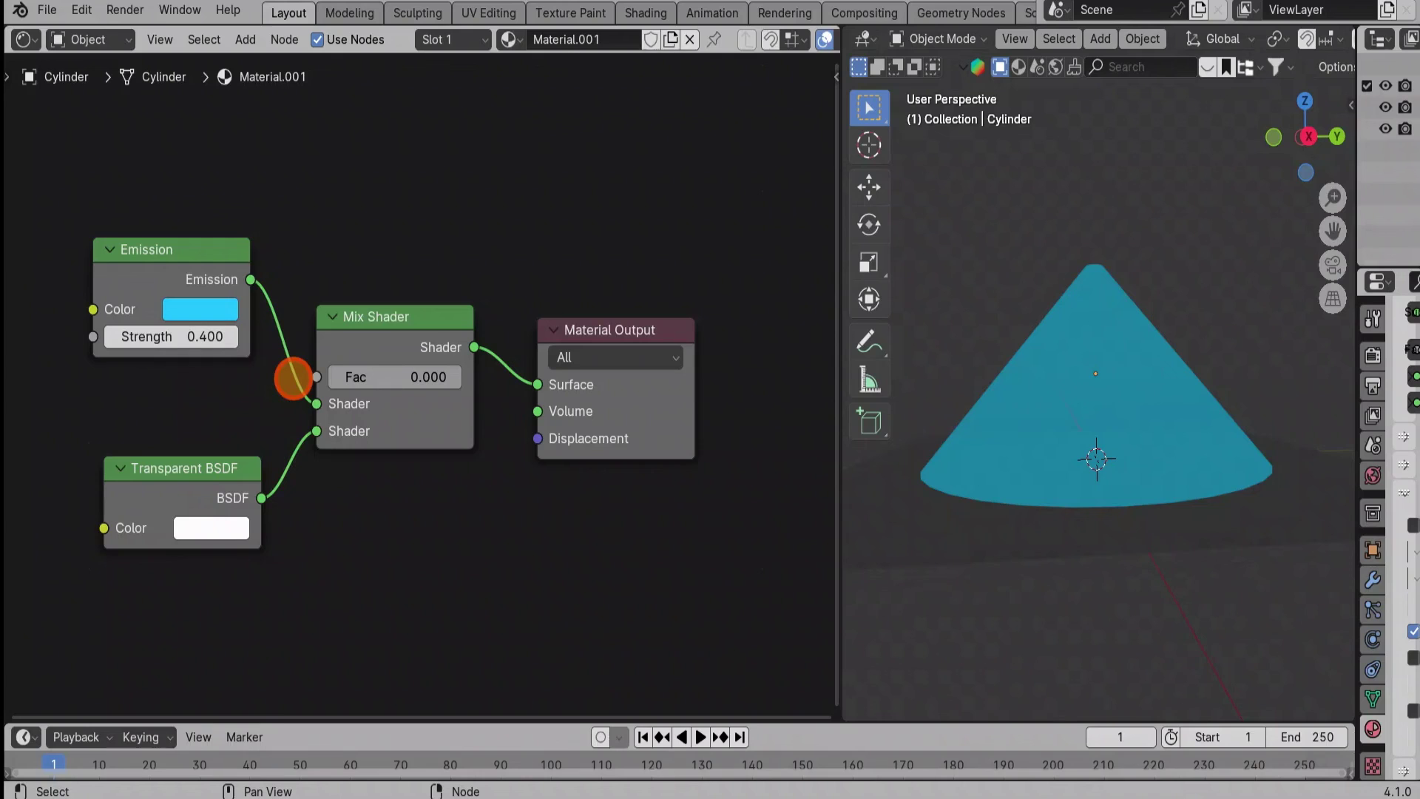
Step: Set the Mix Shader Fac to 0.494 for a semi-transparent cone, and widen the 3D viewport
left_click_drag(294, 378, 394, 377)
left_click_drag(838, 440, 375, 453)
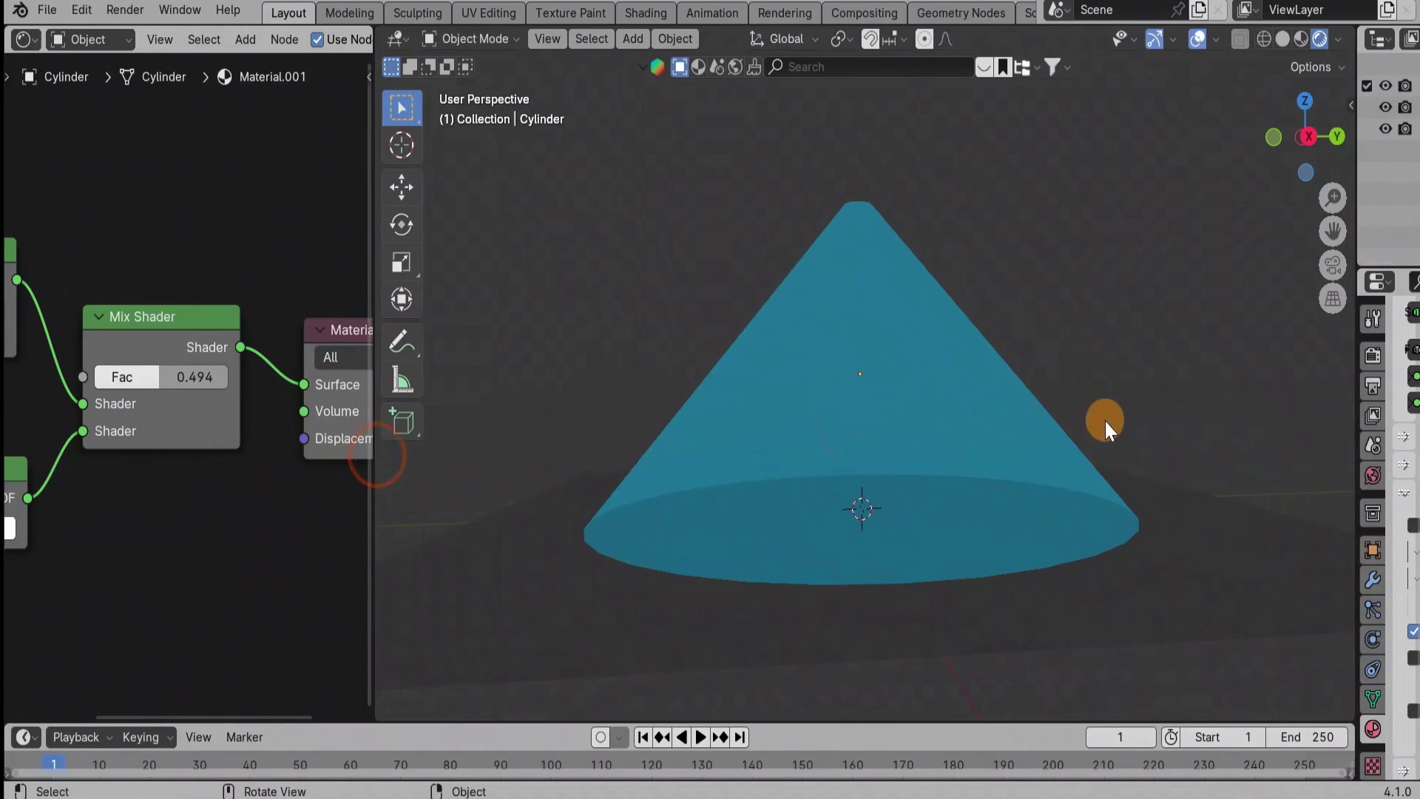
left_click_drag(1312, 133, 1222, 143)
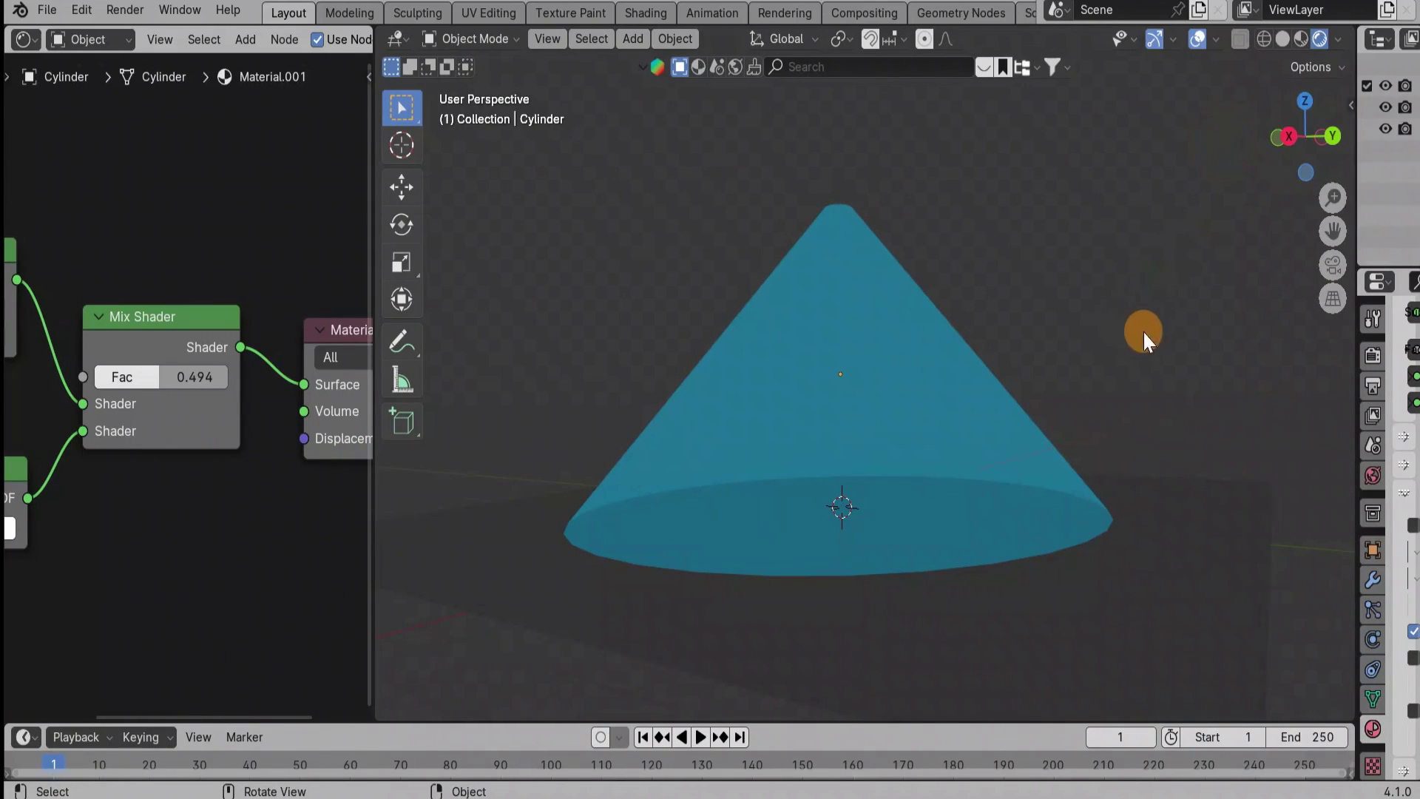